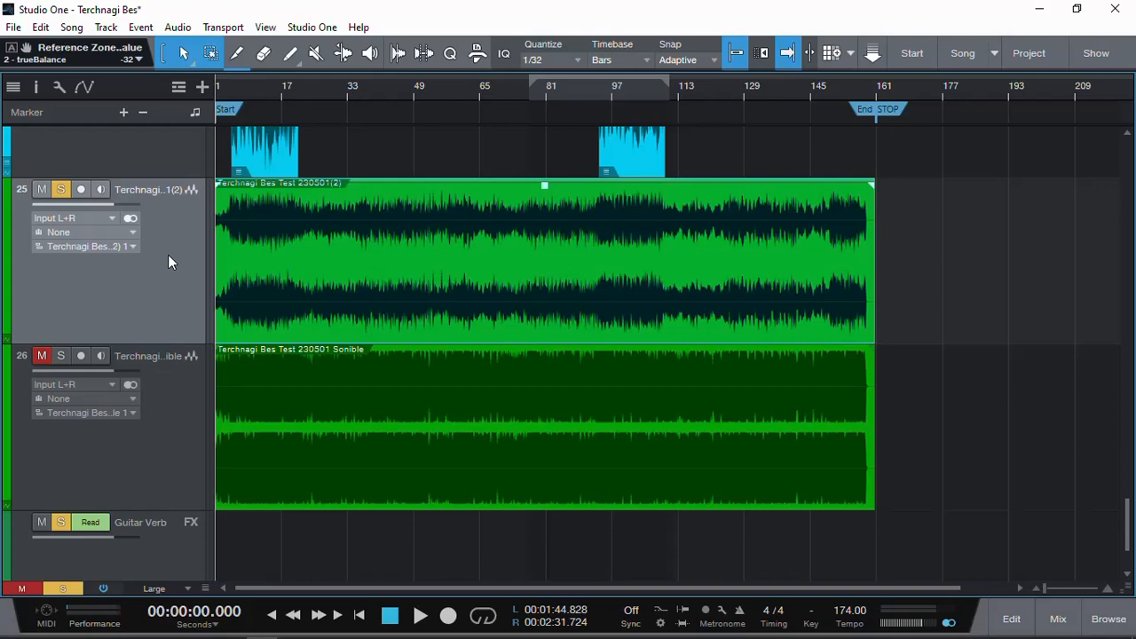
# Step: Play the song and compare the two mixdown tracks by switching solo from the original to the Sonible version
pyautogui.press('space')
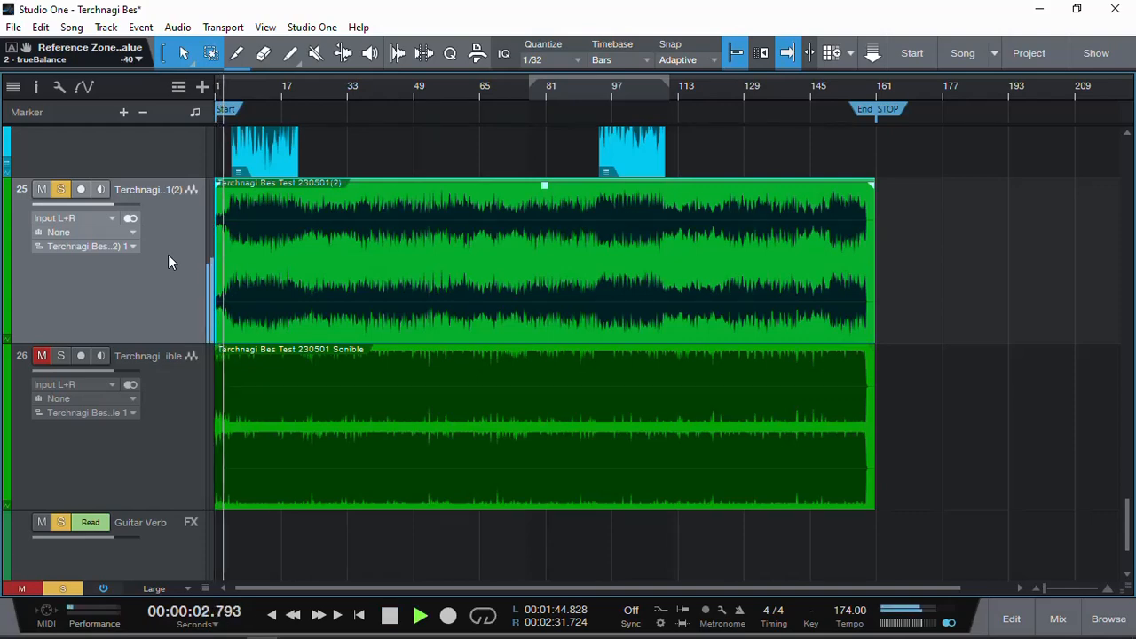
pyautogui.click(61, 355)
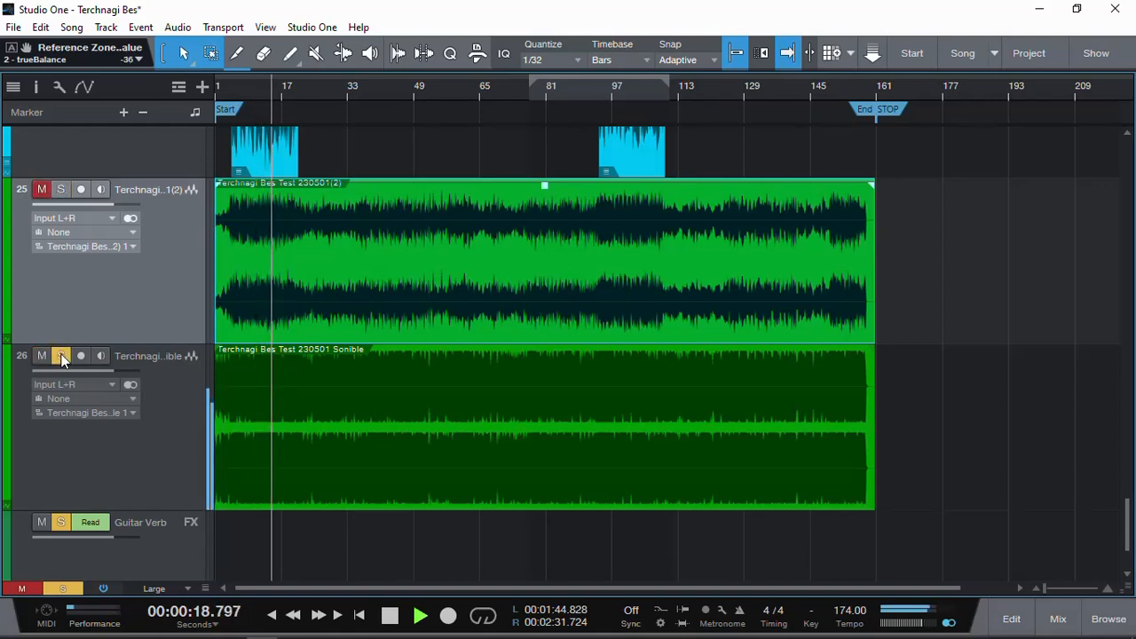
pyautogui.click(126, 448)
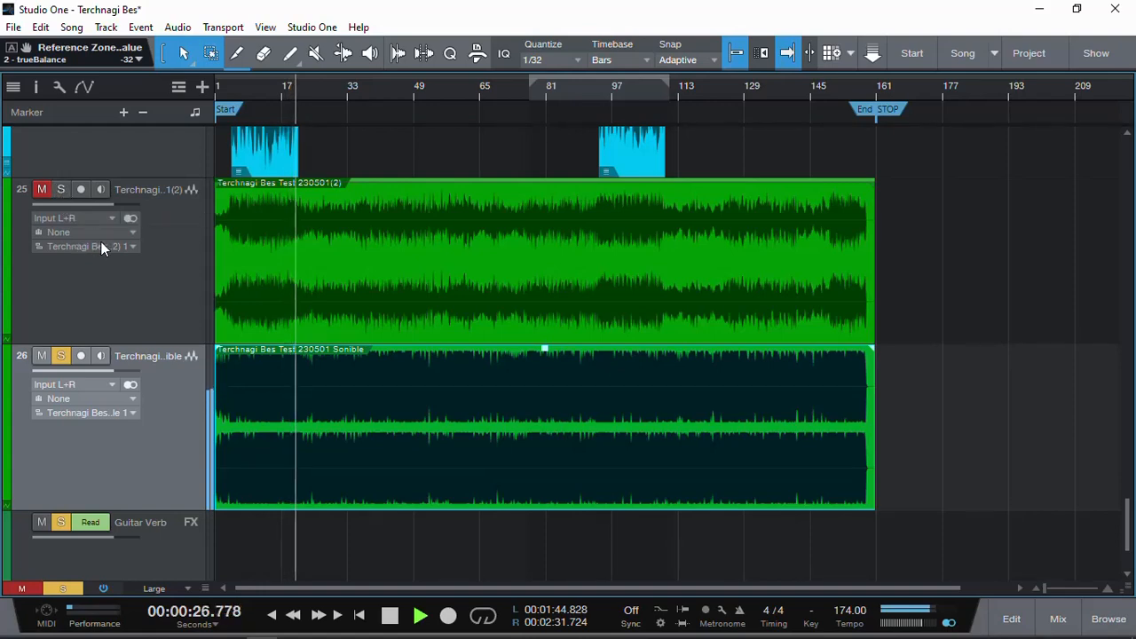
pyautogui.press('space')
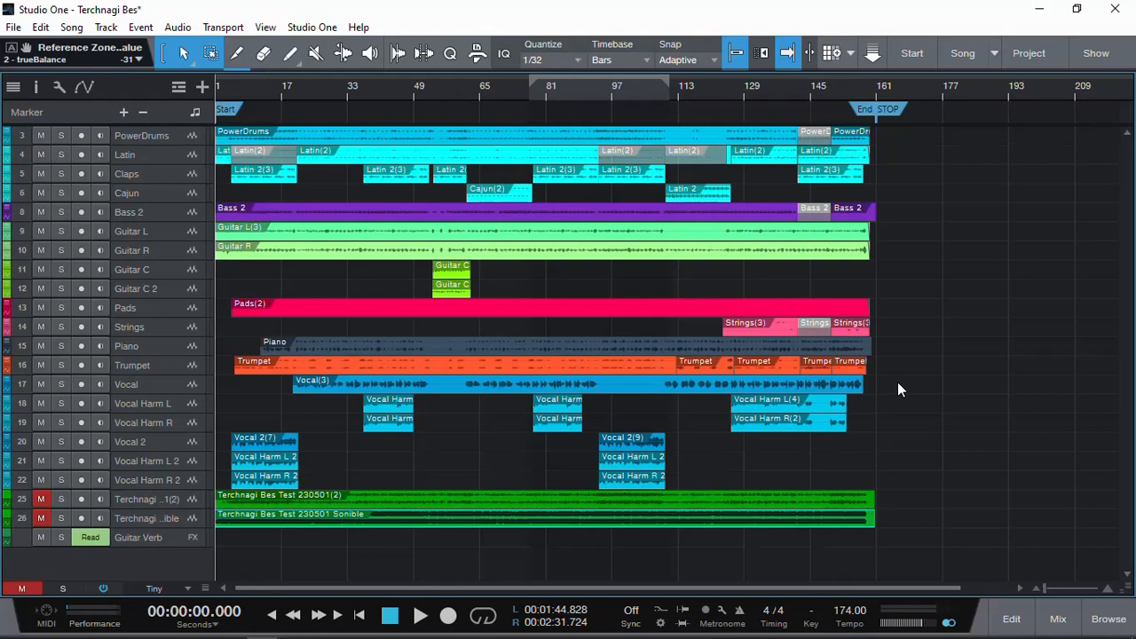
# Step: Show the mixer and inspect the TDR Nova equalizer on the PowerDrums channel
pyautogui.click(1058, 618)
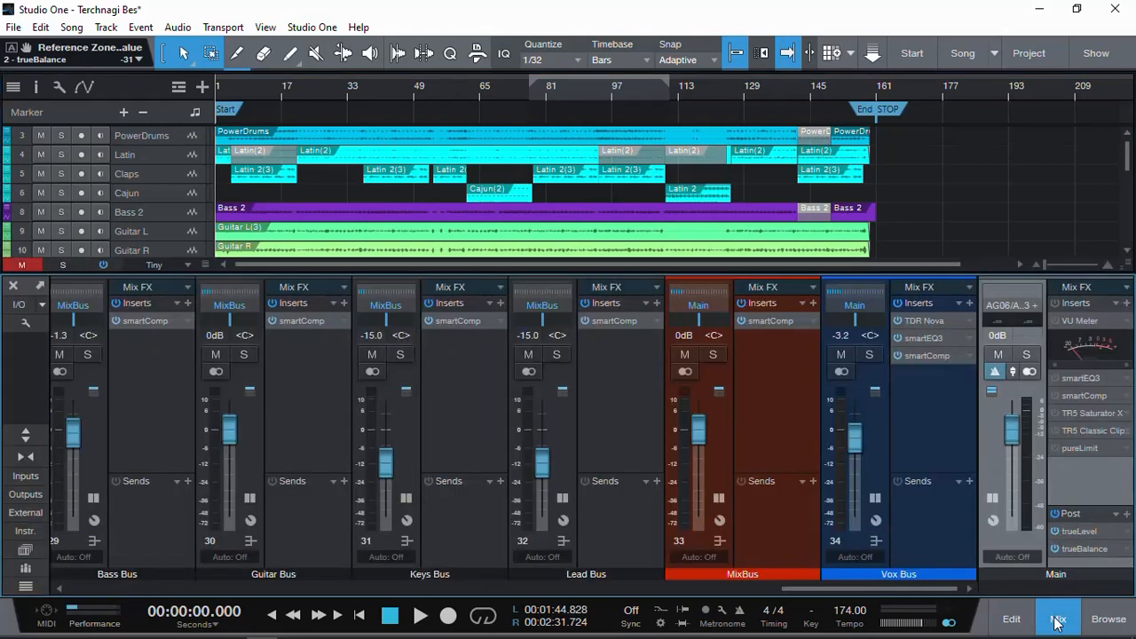
pyautogui.moveTo(814, 589); pyautogui.dragTo(91, 589)
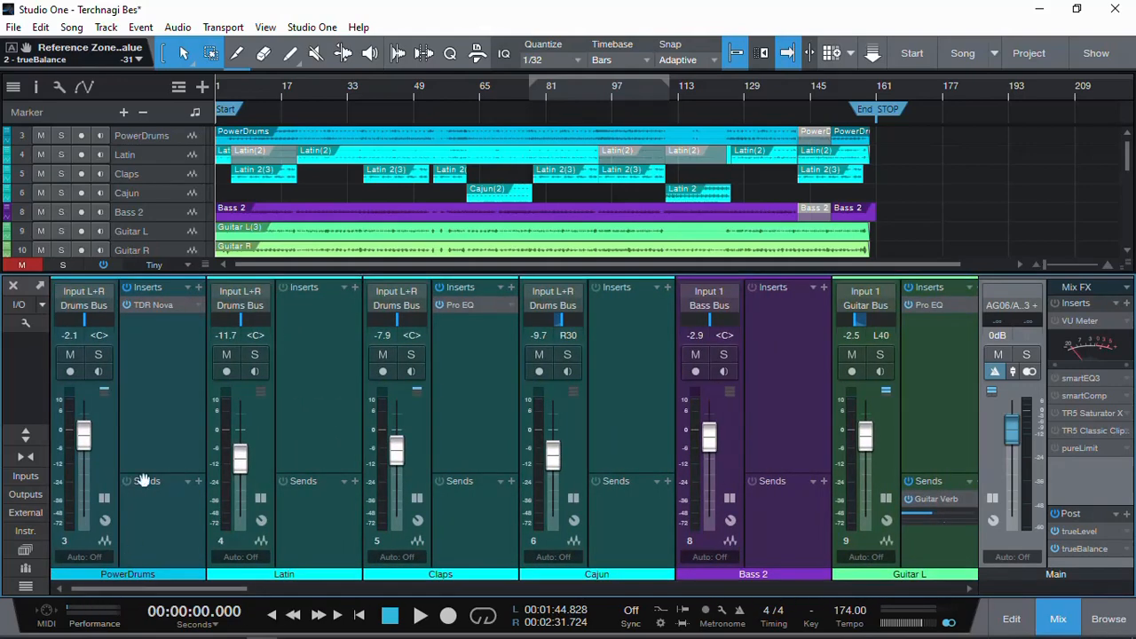
pyautogui.click(152, 304)
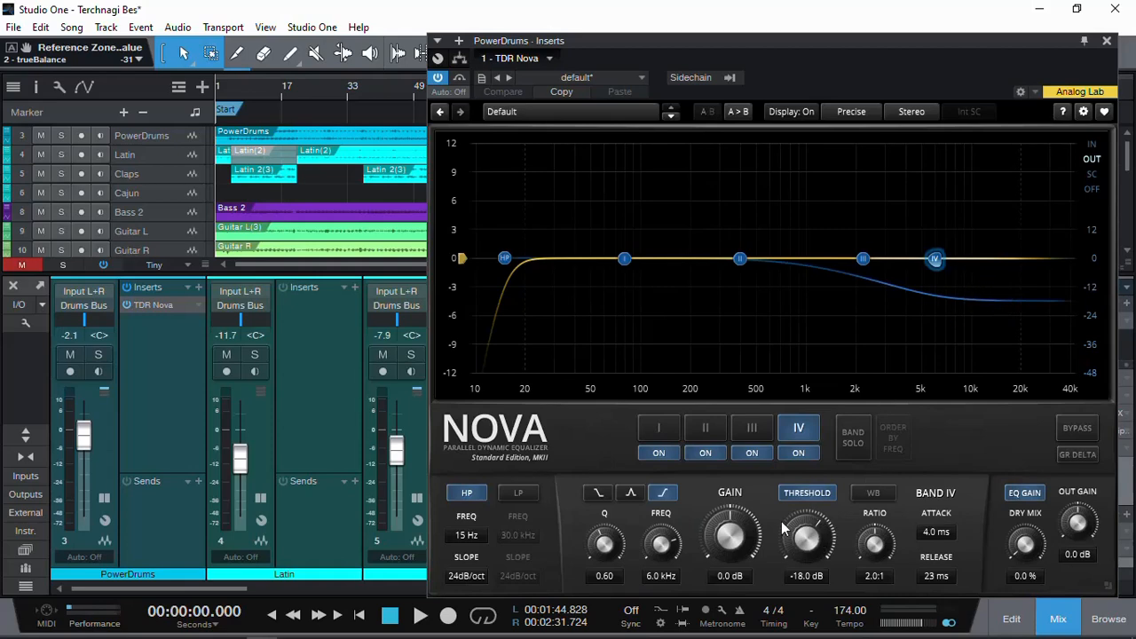
pyautogui.click(1107, 41)
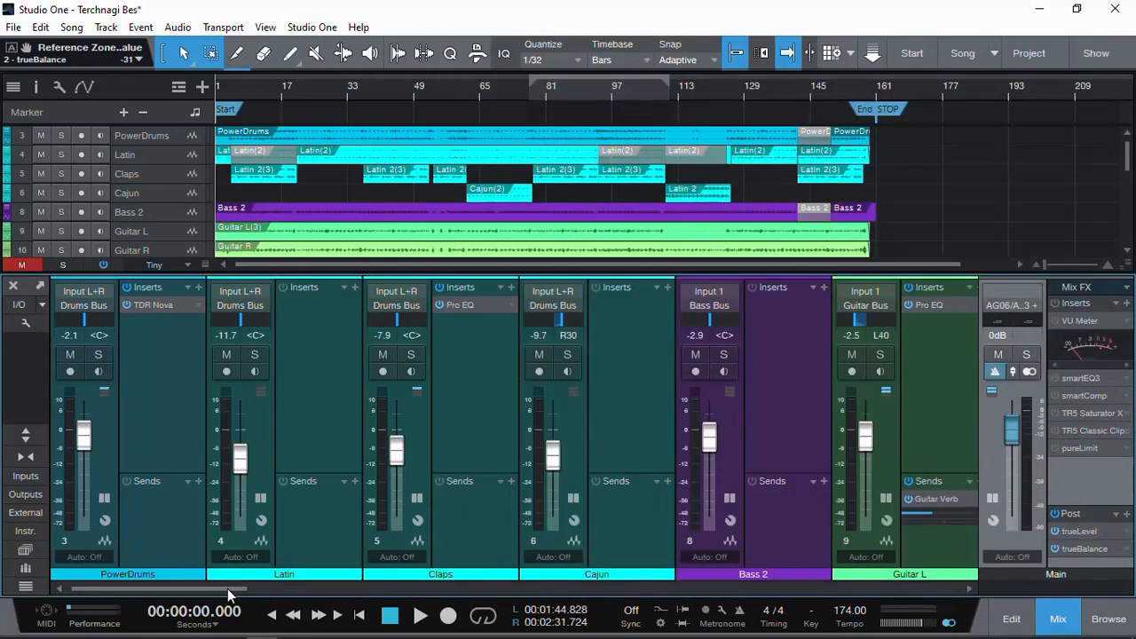
# Step: Inspect the Pro EQ inserts on the Claps and Guitar L channels
pyautogui.moveTo(228, 589); pyautogui.dragTo(252, 588)
pyautogui.click(353, 306)
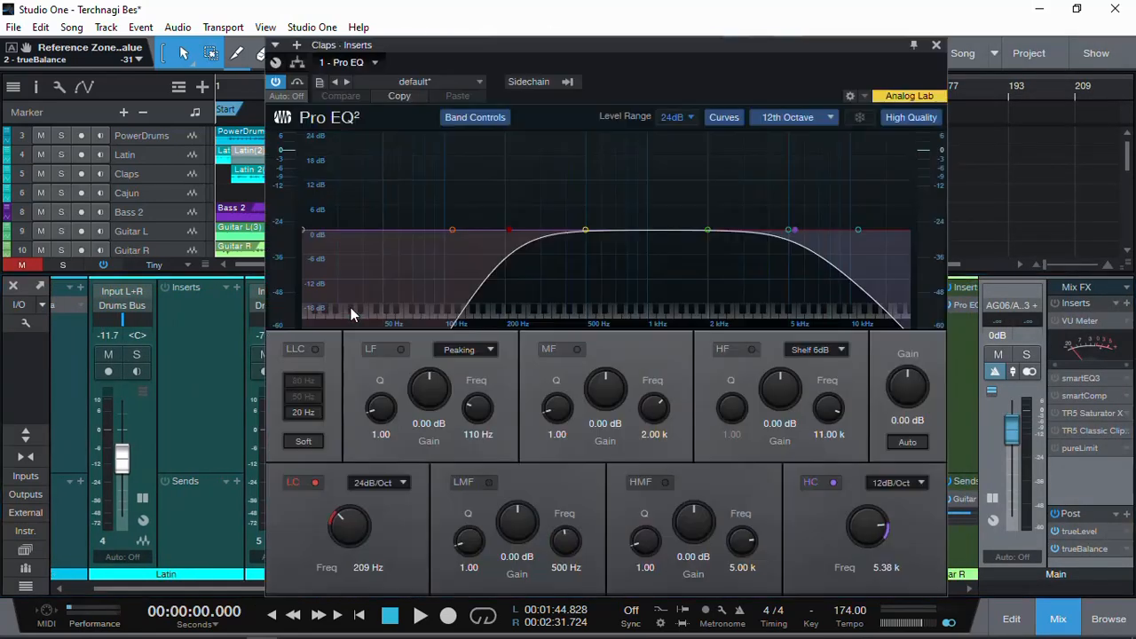
pyautogui.click(936, 44)
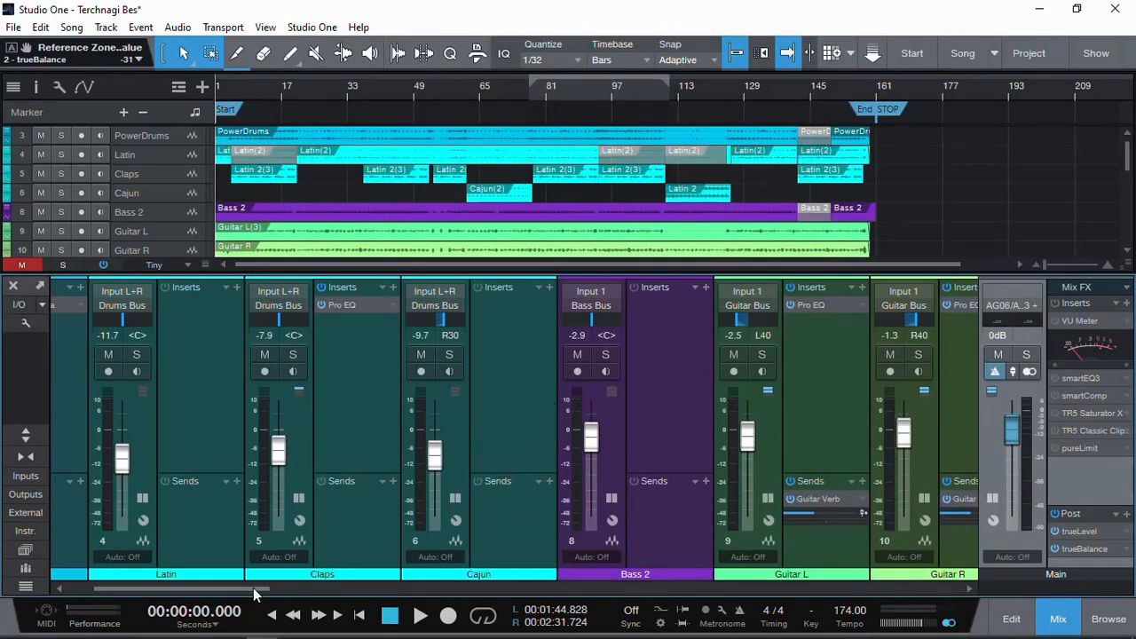
pyautogui.moveTo(253, 588); pyautogui.dragTo(343, 588)
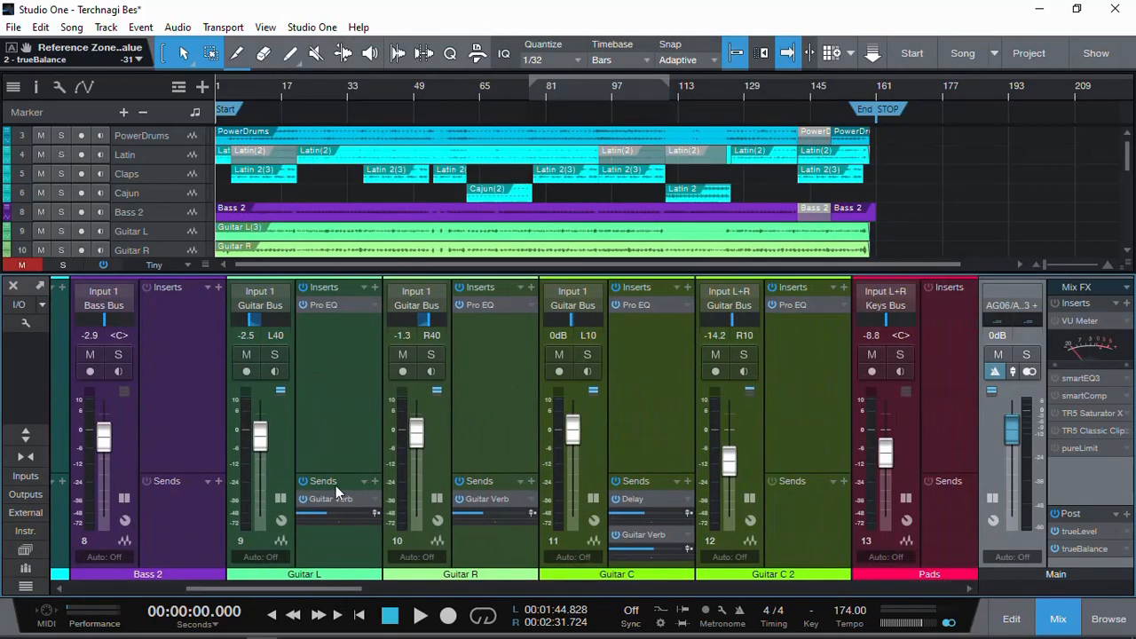
pyautogui.click(336, 307)
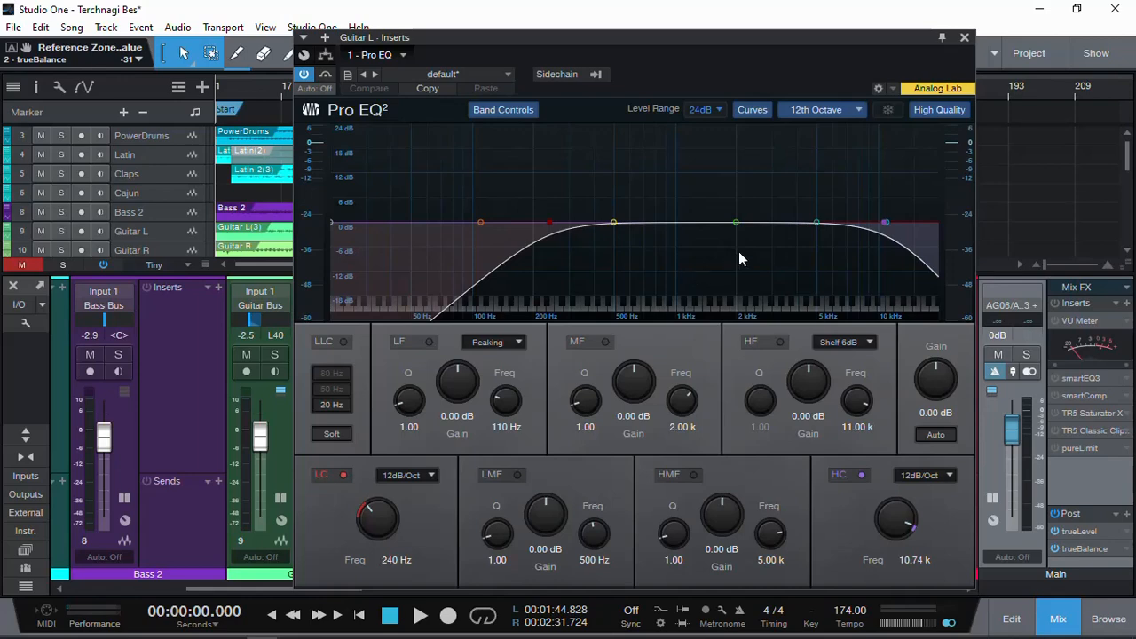
pyautogui.click(965, 39)
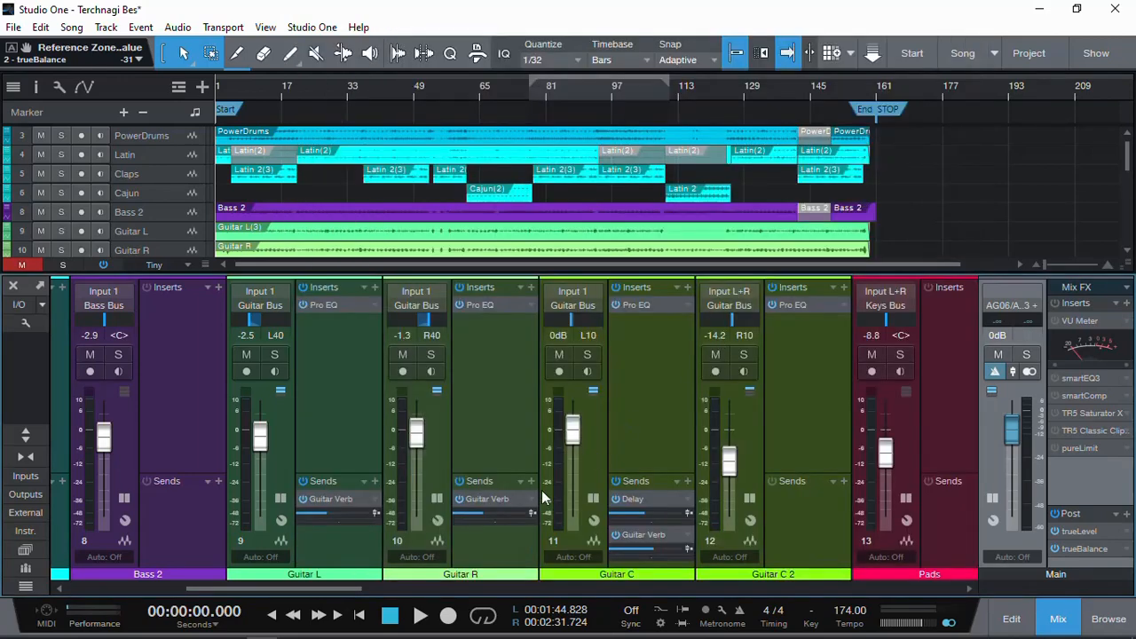
# Step: Set the Trumpet channel's volume to -1.3 dB in the mixer
pyautogui.moveTo(330, 587); pyautogui.dragTo(482, 590)
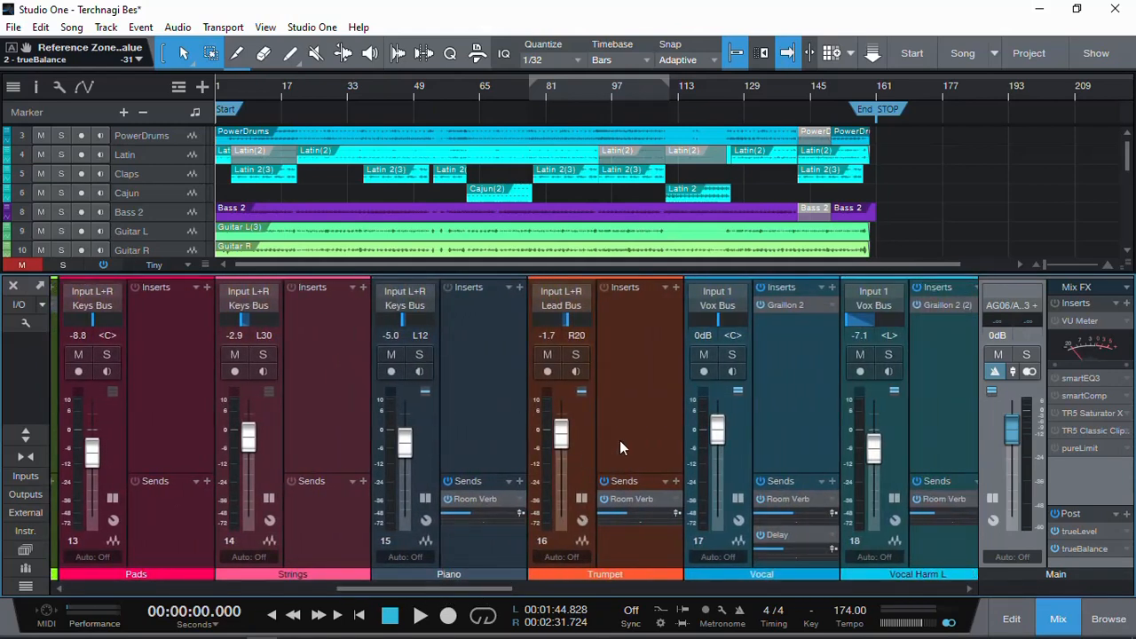
pyautogui.moveTo(560, 441); pyautogui.dragTo(561, 439)
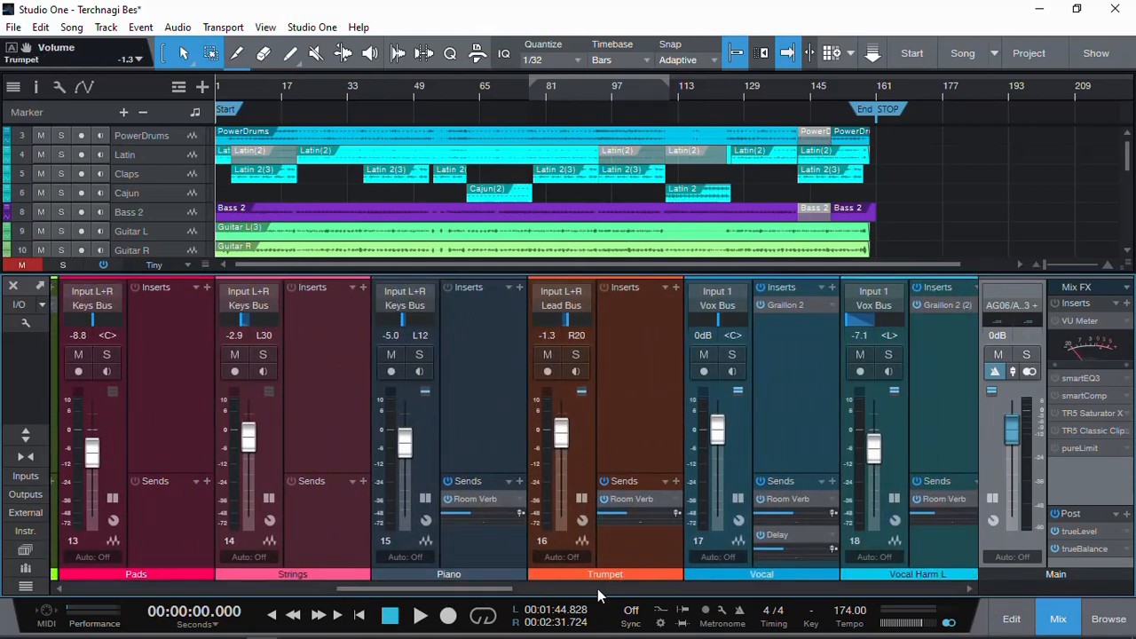
# Step: Inspect the Graillon 2 pitch-correction insert on the Vocal channel
pyautogui.moveTo(497, 588); pyautogui.dragTo(596, 582)
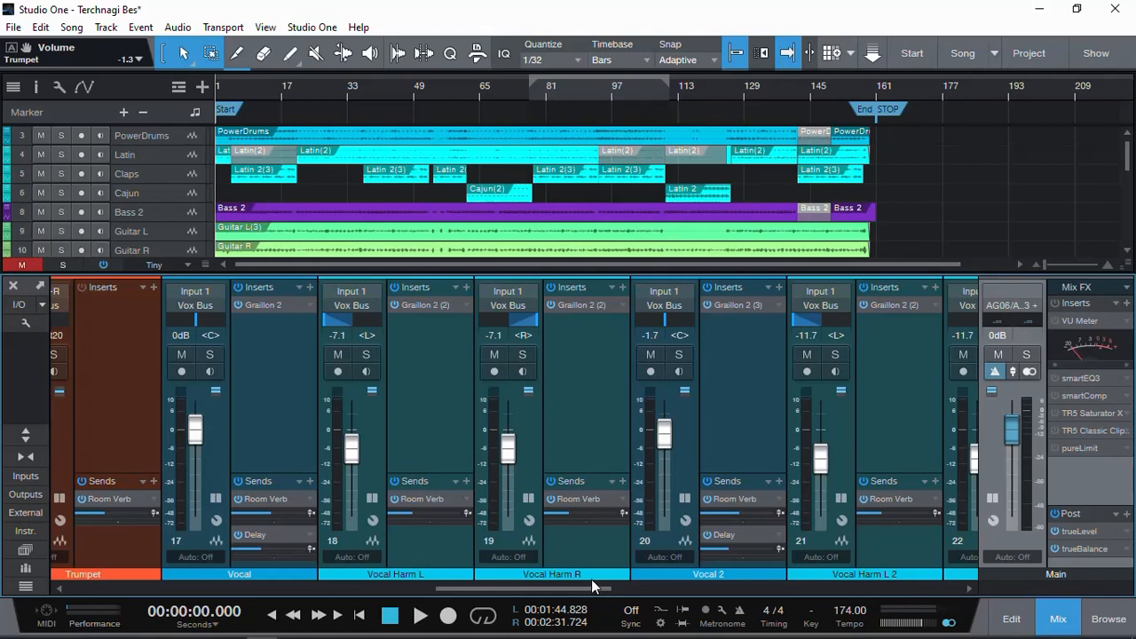
pyautogui.click(264, 305)
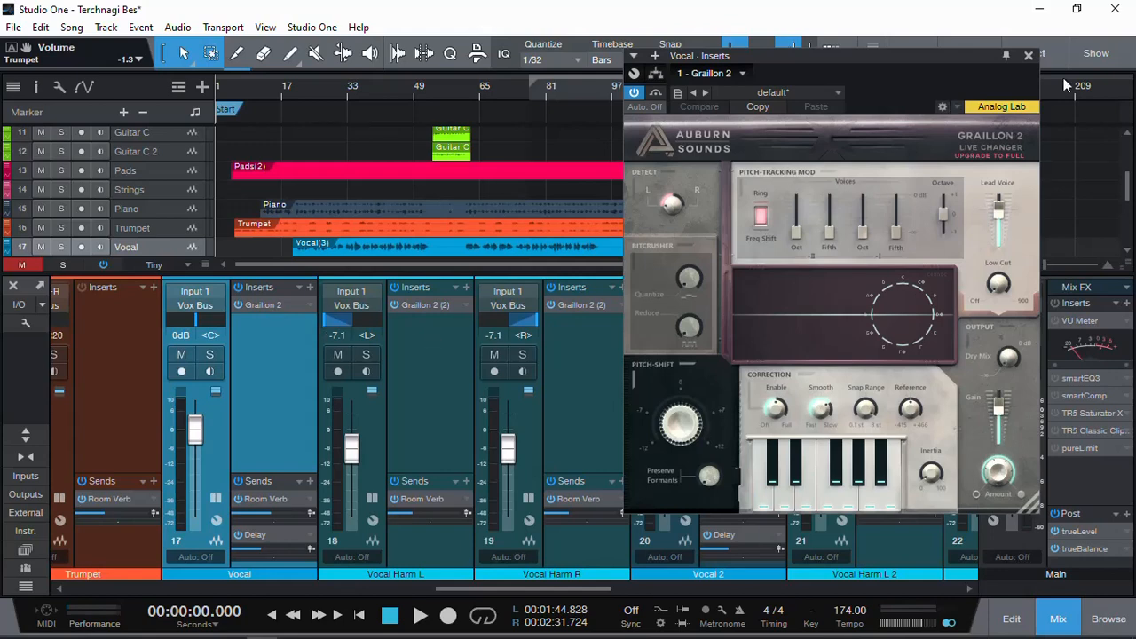
pyautogui.click(1029, 56)
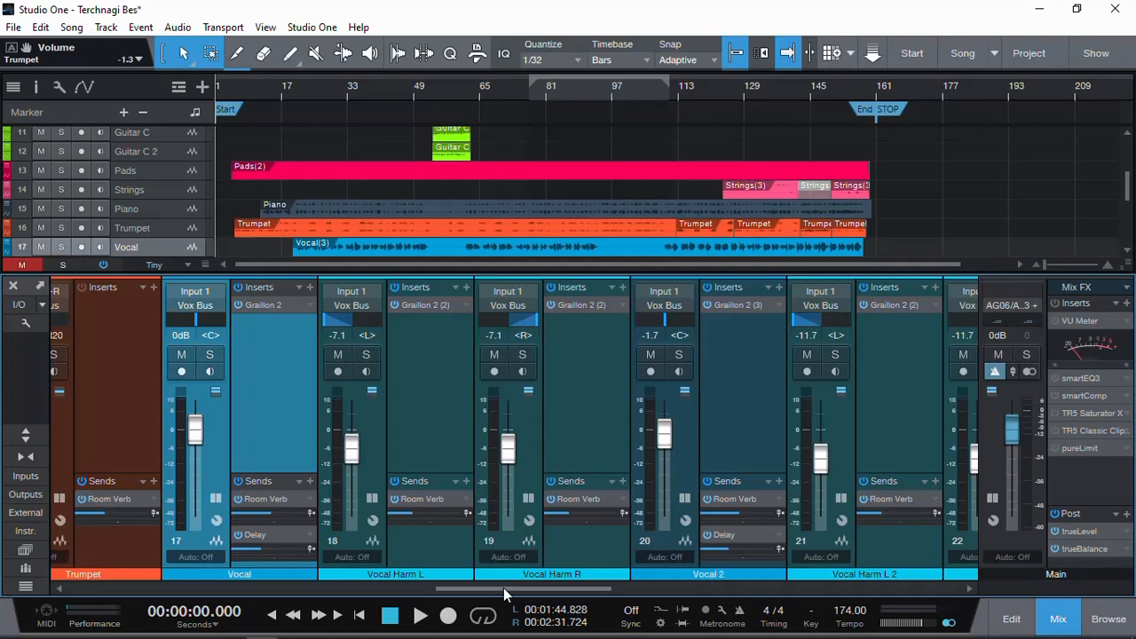
# Step: Inspect the Pro EQ that follows the Room Reverb on the Room Verb effects channel
pyautogui.moveTo(507, 588); pyautogui.dragTo(710, 626)
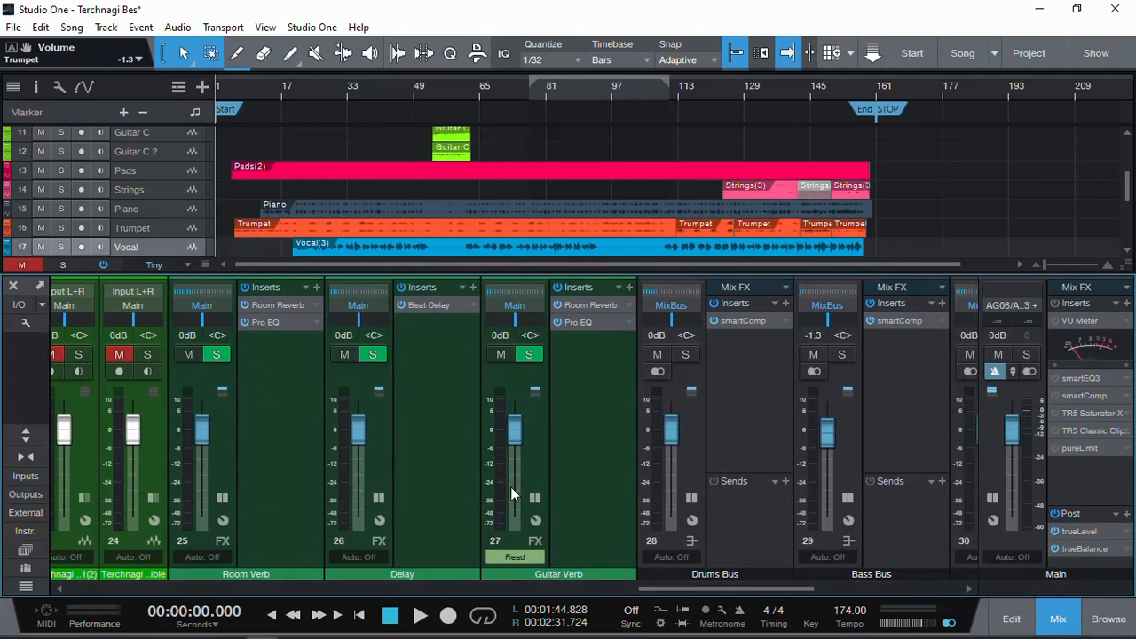
pyautogui.click(279, 321)
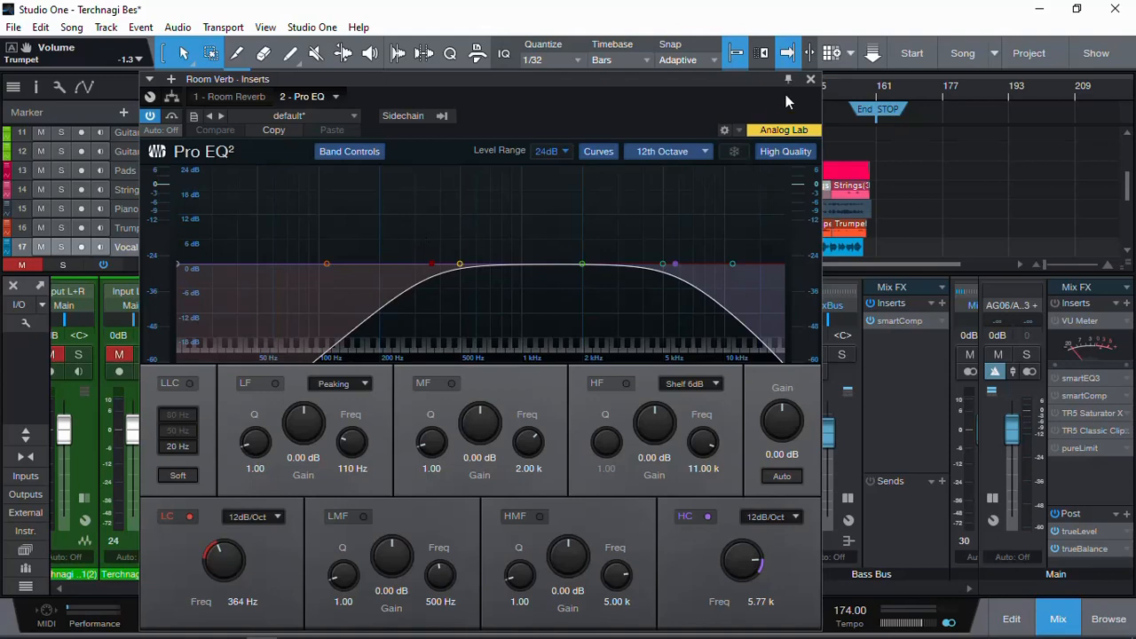
pyautogui.click(810, 79)
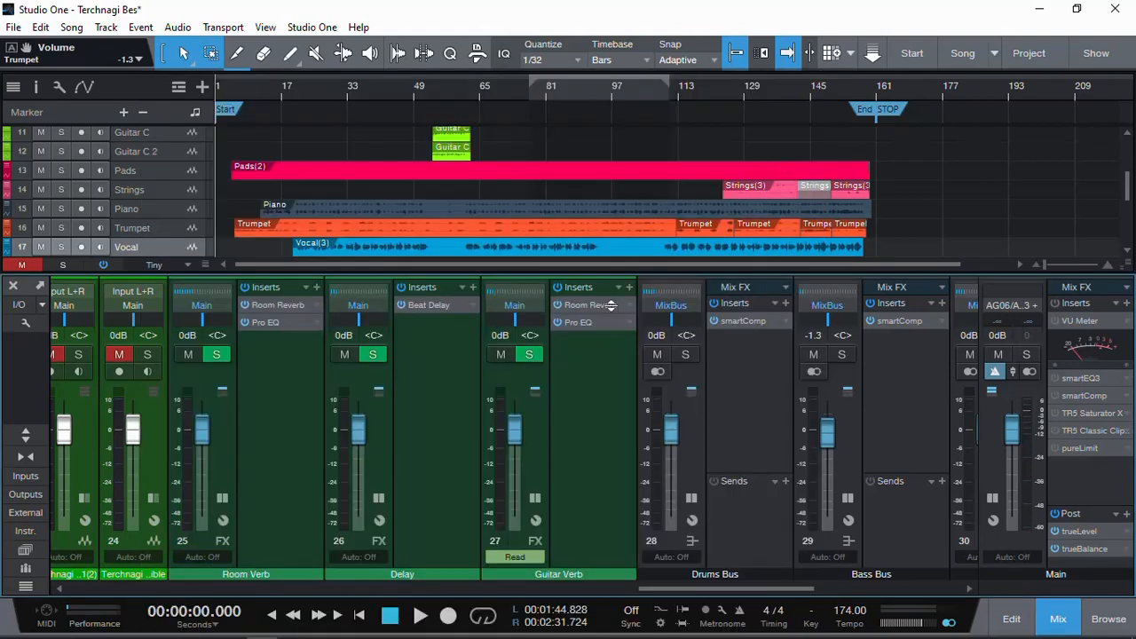
pyautogui.click(273, 323)
pyautogui.click(289, 323)
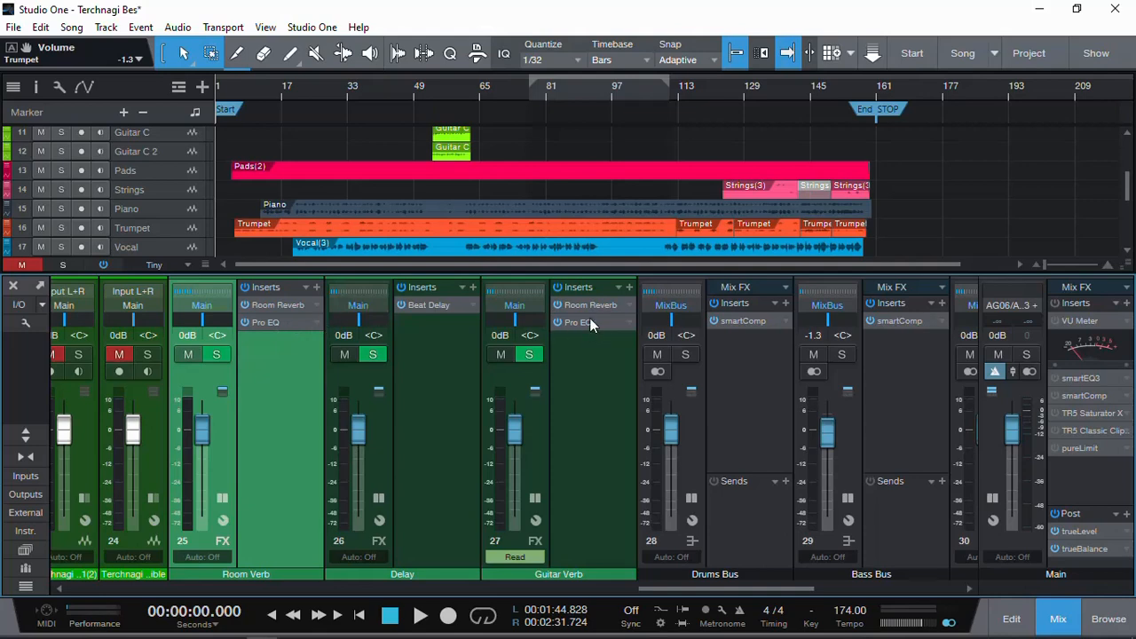
# Step: Review the inserts across the bus channels, including the TDR Nova settings on the Vox Bus
pyautogui.moveTo(686, 588); pyautogui.dragTo(833, 594)
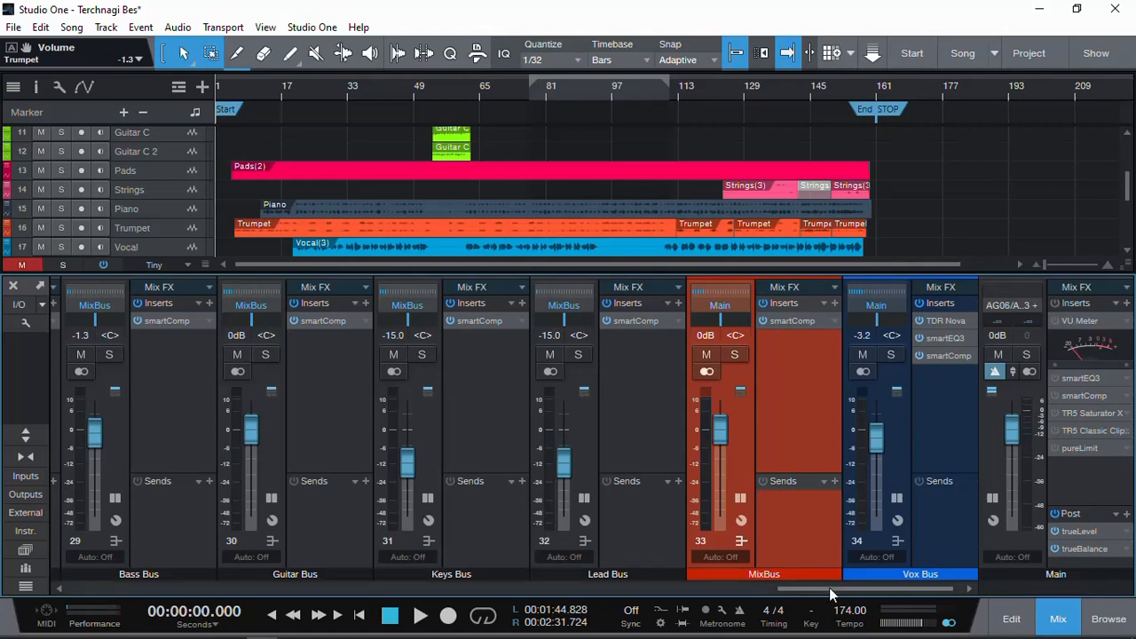
pyautogui.moveTo(829, 588); pyautogui.dragTo(845, 588)
pyautogui.click(932, 438)
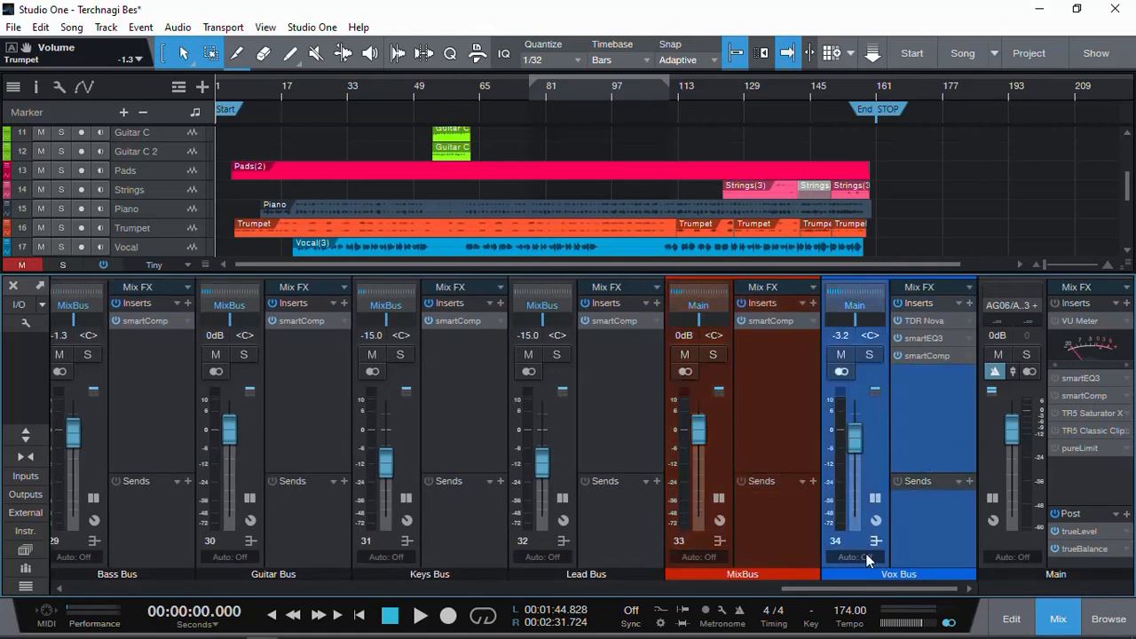
pyautogui.moveTo(856, 593); pyautogui.dragTo(817, 602)
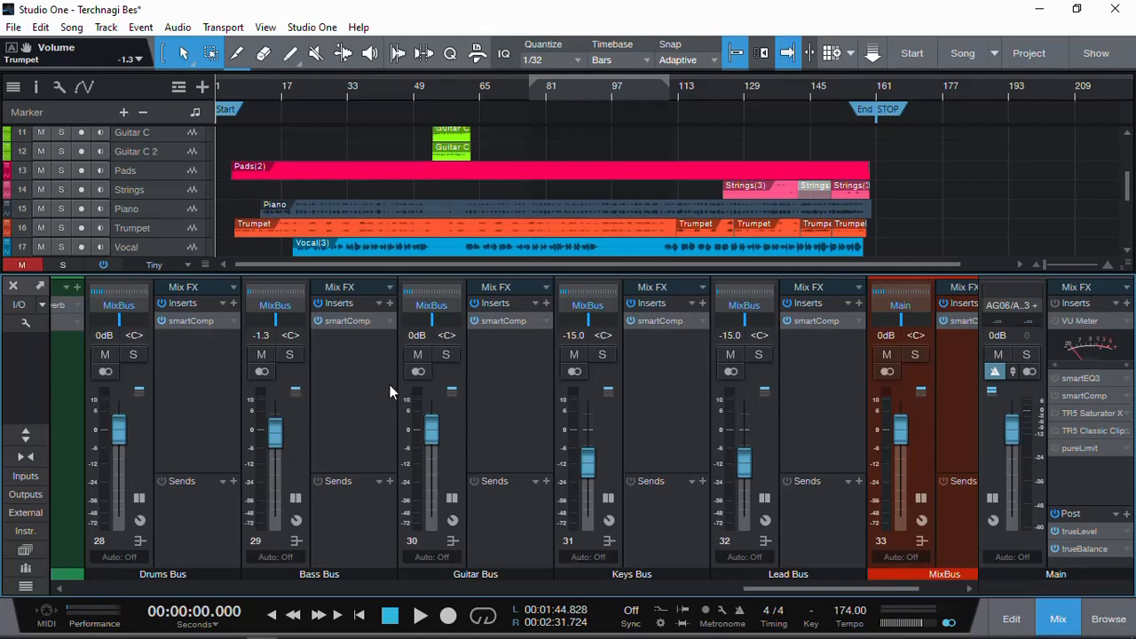
pyautogui.moveTo(797, 591); pyautogui.dragTo(849, 585)
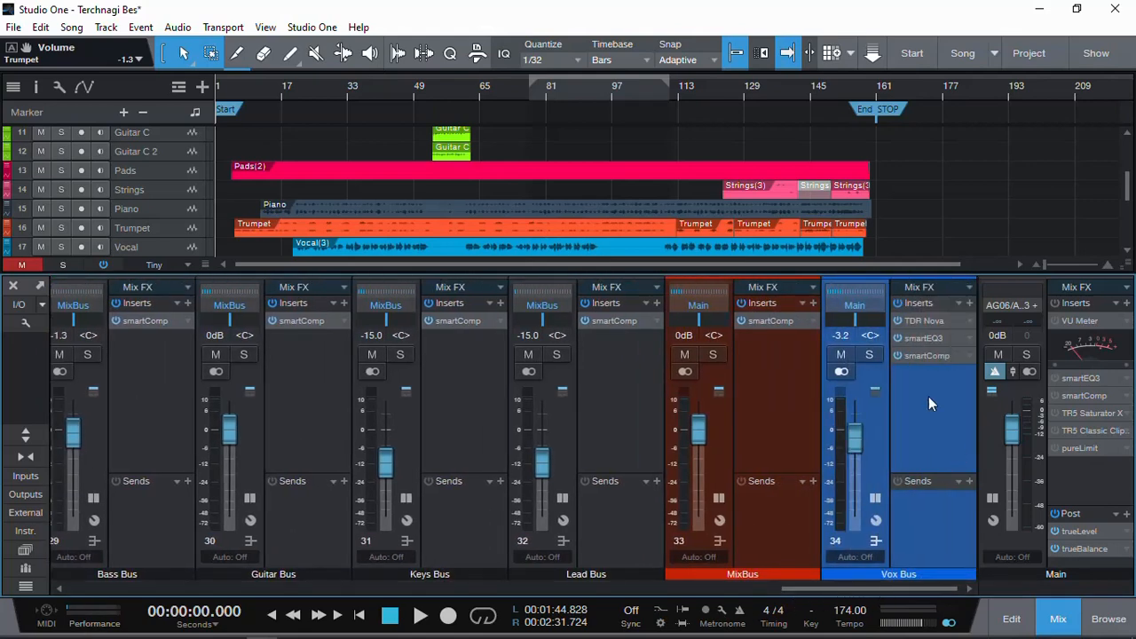
pyautogui.click(925, 319)
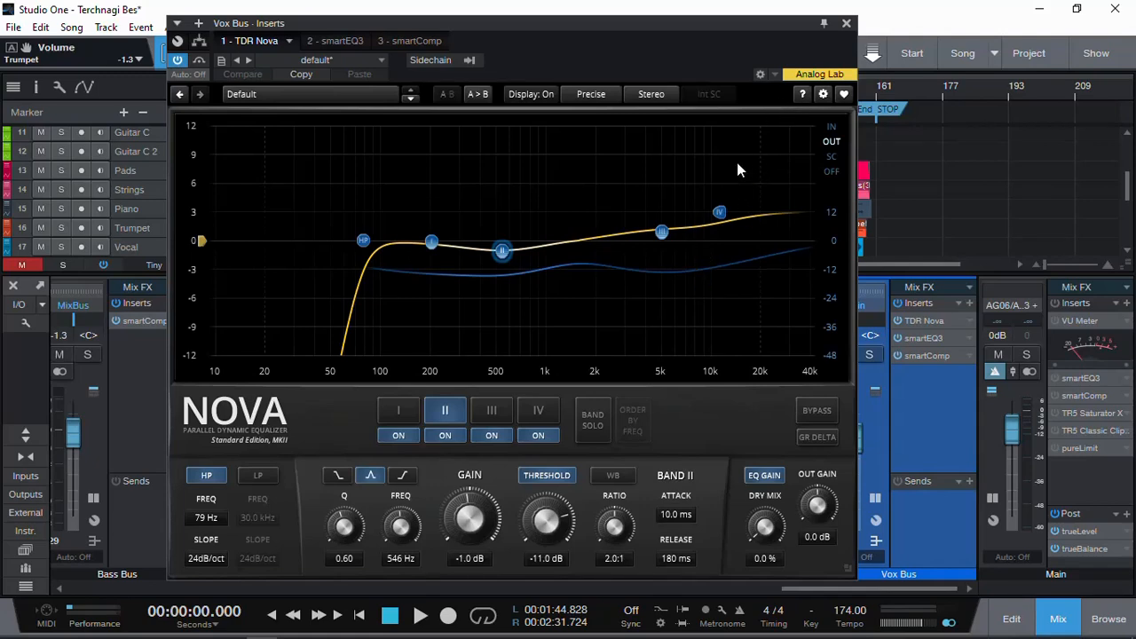
# Step: In the Vox Bus smartEQ3, raise the smart filter's lower limit to give a width of 48 and add a 2.4 dB boost band at 3.0 kHz
pyautogui.click(344, 40)
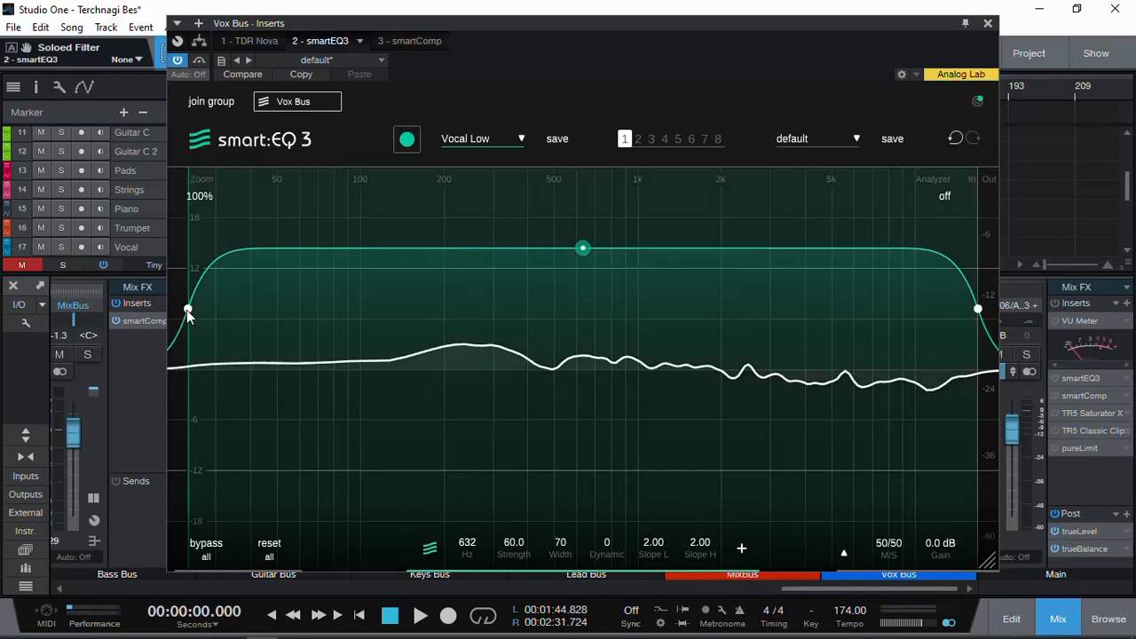
pyautogui.moveTo(187, 309); pyautogui.dragTo(370, 339)
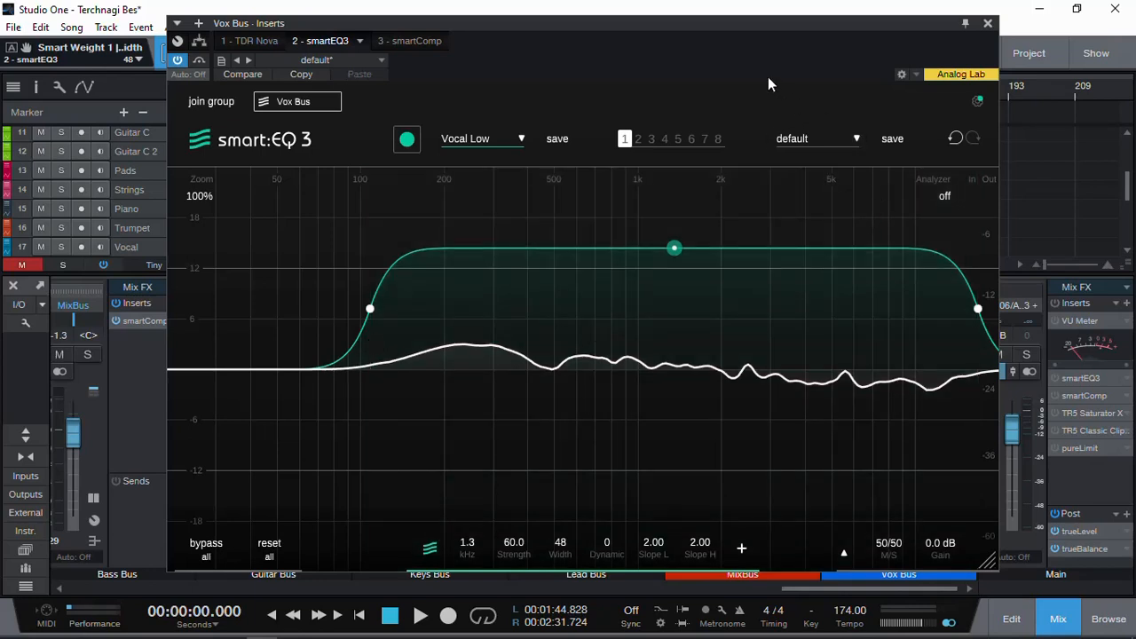
pyautogui.doubleClick(770, 339)
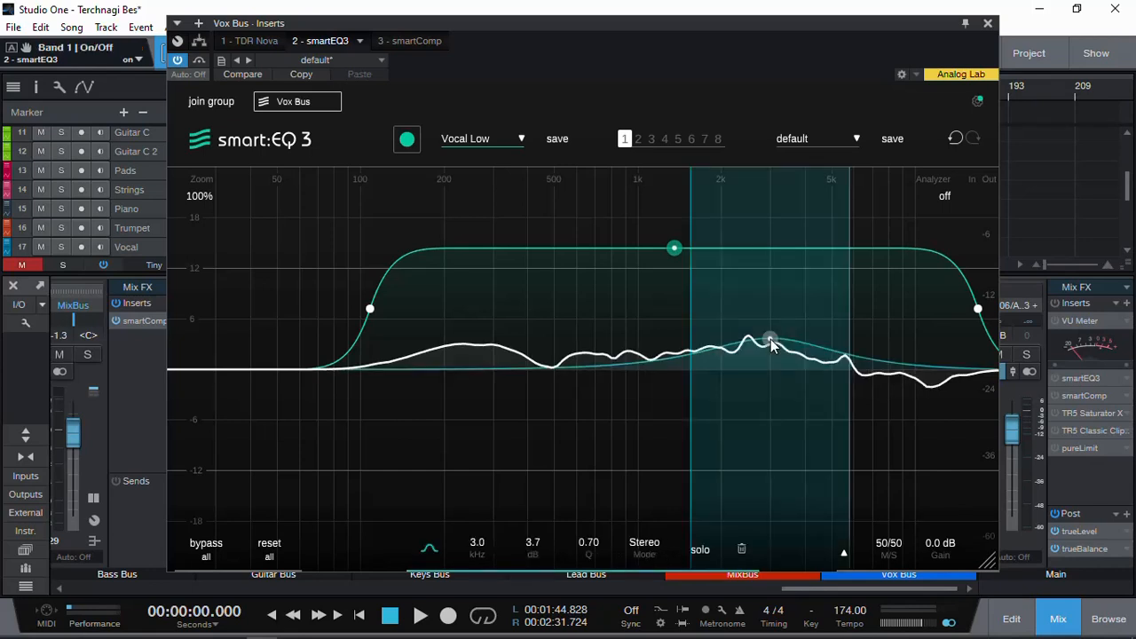
pyautogui.moveTo(771, 339); pyautogui.dragTo(771, 352)
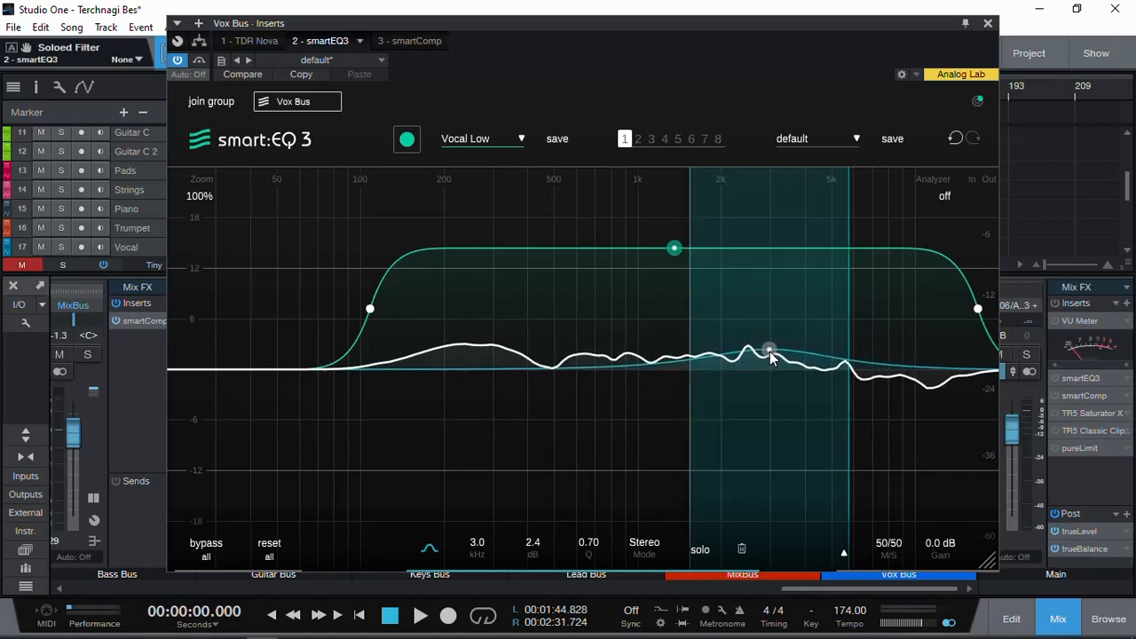
# Step: Add a second smartEQ3 band at about 493 Hz with a -1.6 dB cut and a Q of 1.54
pyautogui.doubleClick(552, 376)
pyautogui.moveTo(552, 376); pyautogui.dragTo(552, 388)
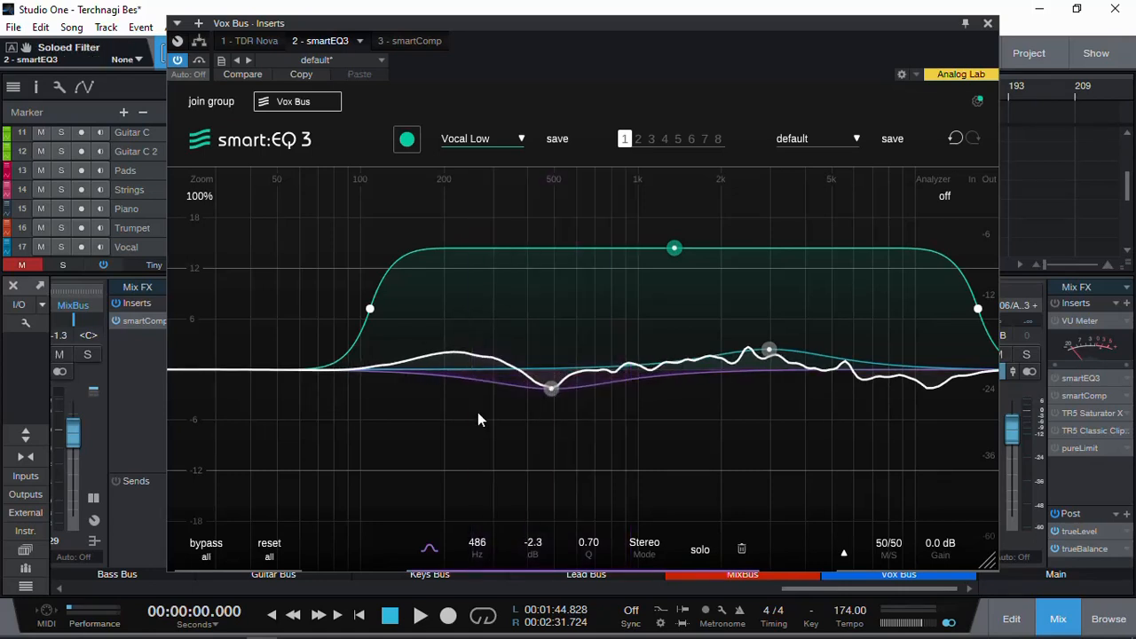
pyautogui.scroll(-3, 552, 386)
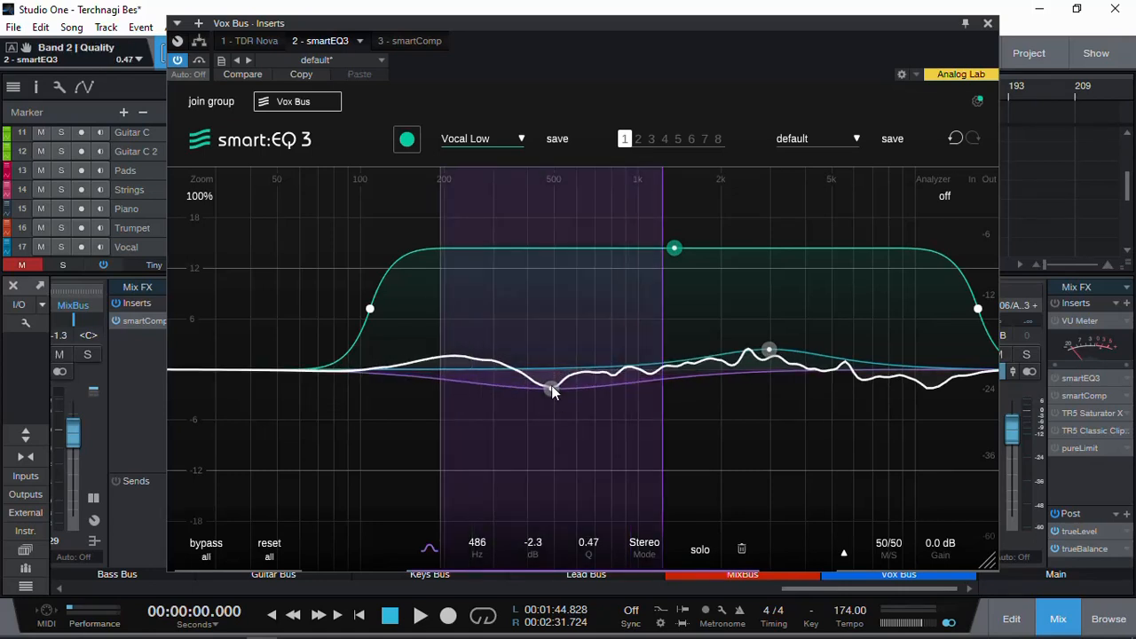
pyautogui.scroll(5, 552, 386)
pyautogui.scroll(3, 551, 390)
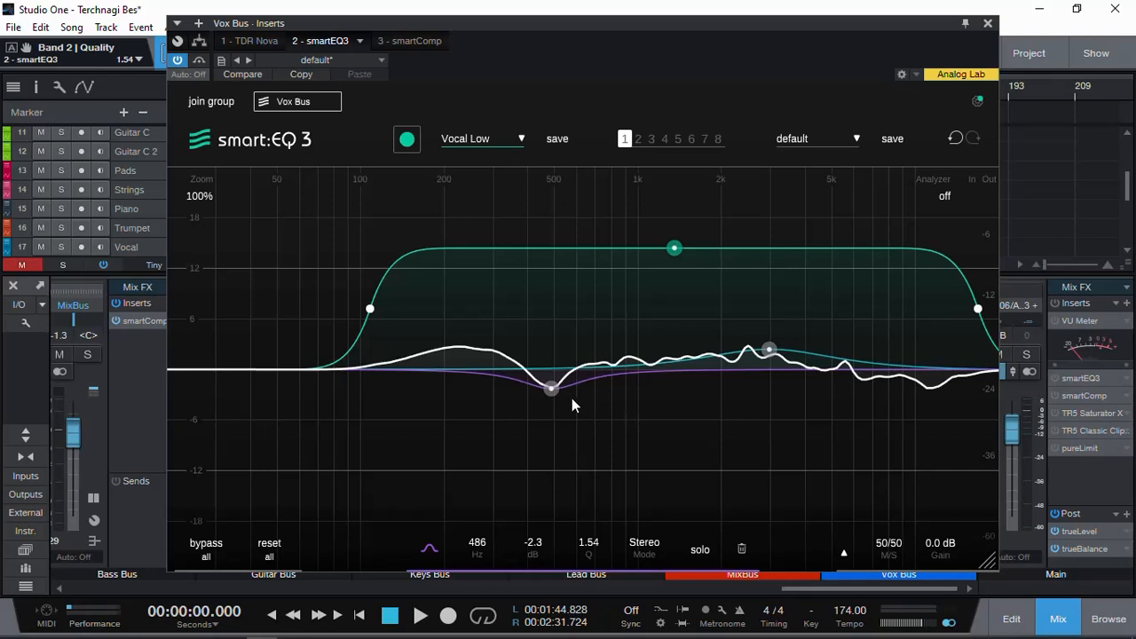
pyautogui.moveTo(552, 389); pyautogui.dragTo(550, 387)
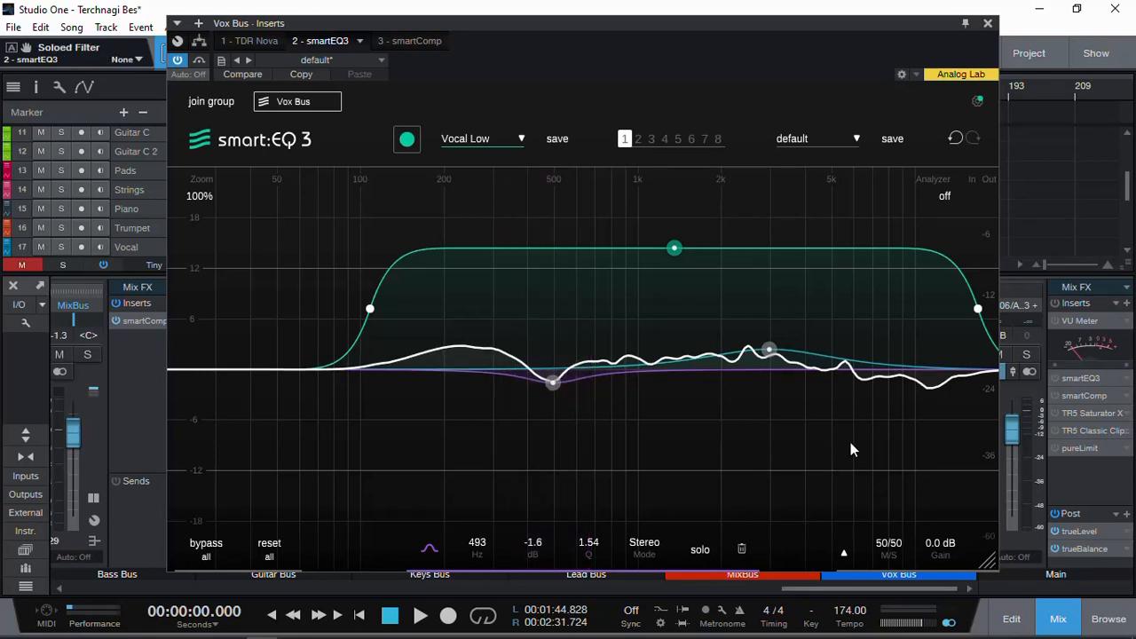
# Step: Close the smartEQ3 and inspect the smartComp settings on the Vox Bus
pyautogui.click(989, 24)
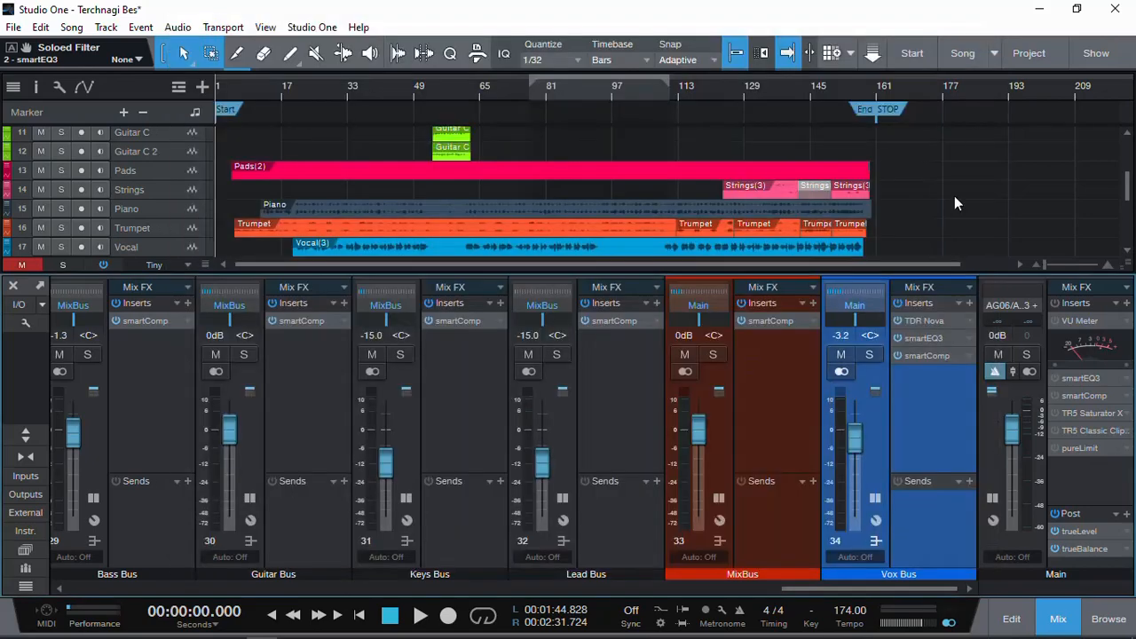
pyautogui.click(923, 356)
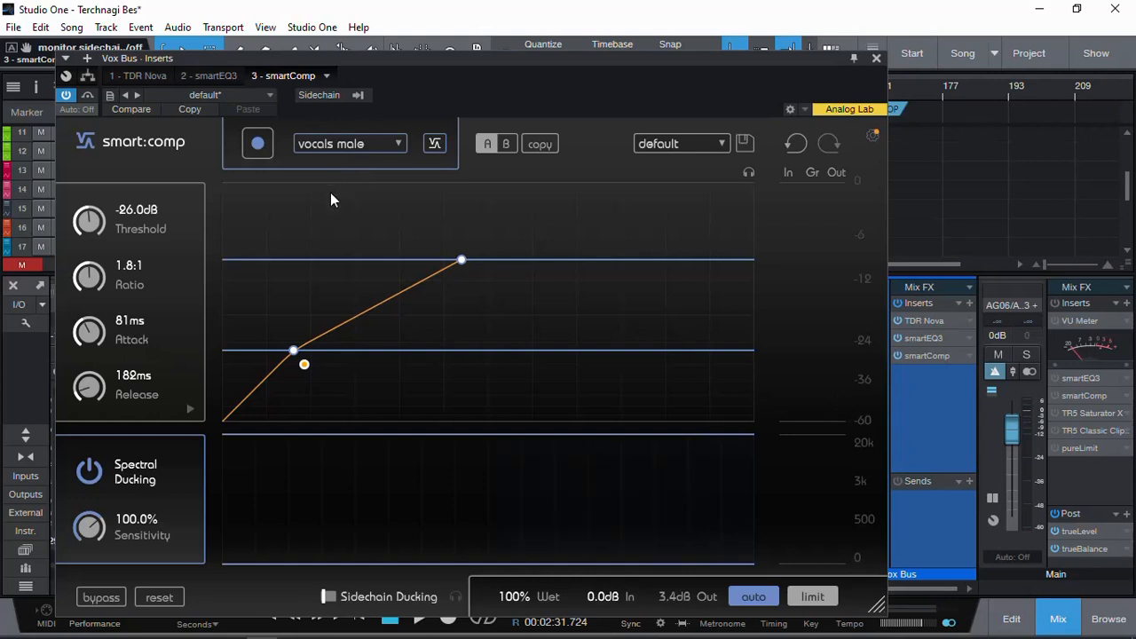
pyautogui.click(877, 60)
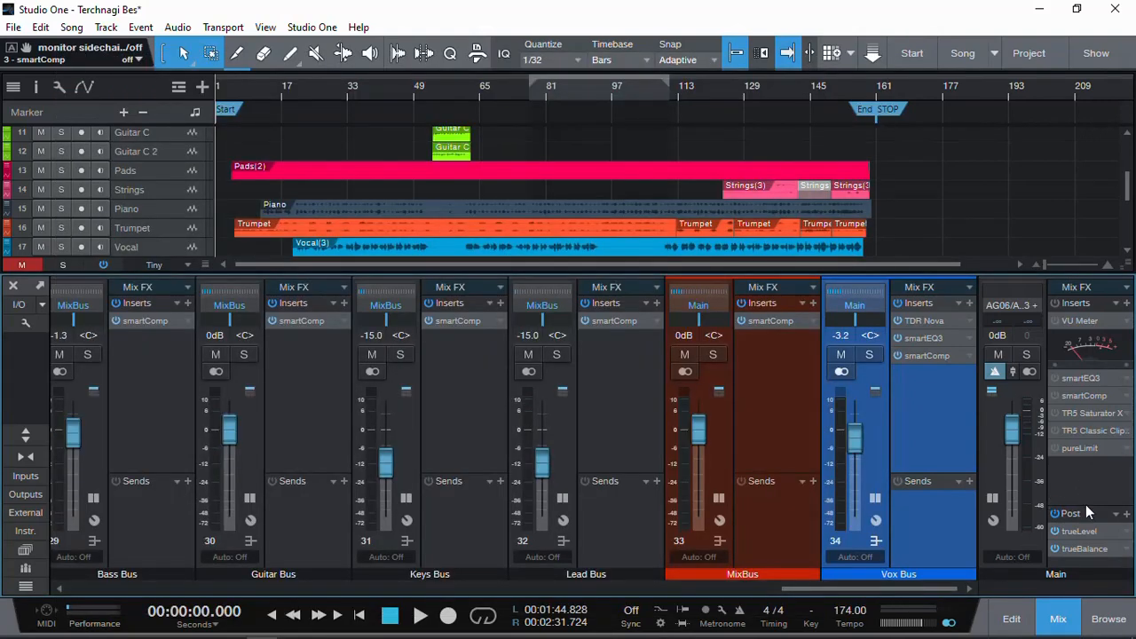
# Step: Review the Main output's inserts, including VU Meter, TR5 Saturator X, TR5 Classic Clipper and pureLimit
pyautogui.click(1085, 321)
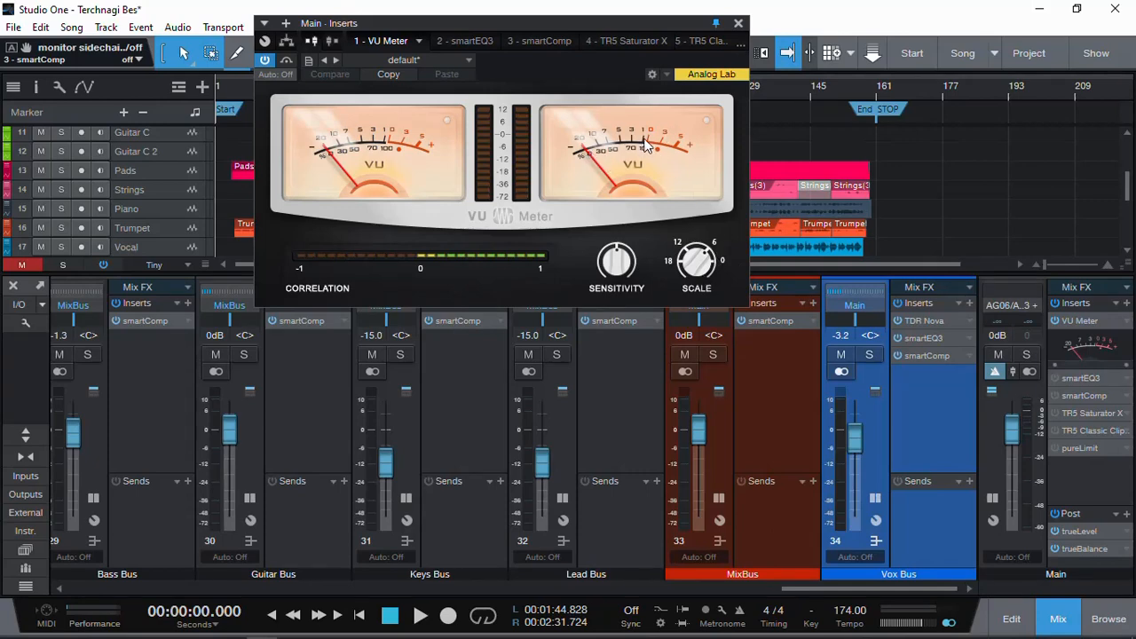
pyautogui.click(739, 24)
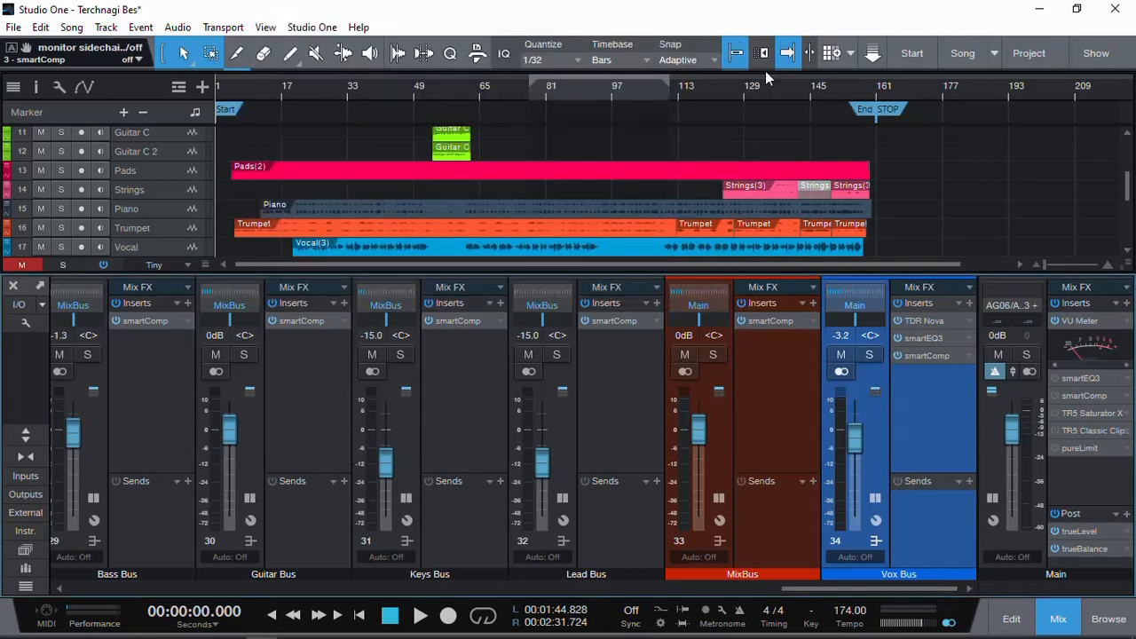
pyautogui.click(1079, 413)
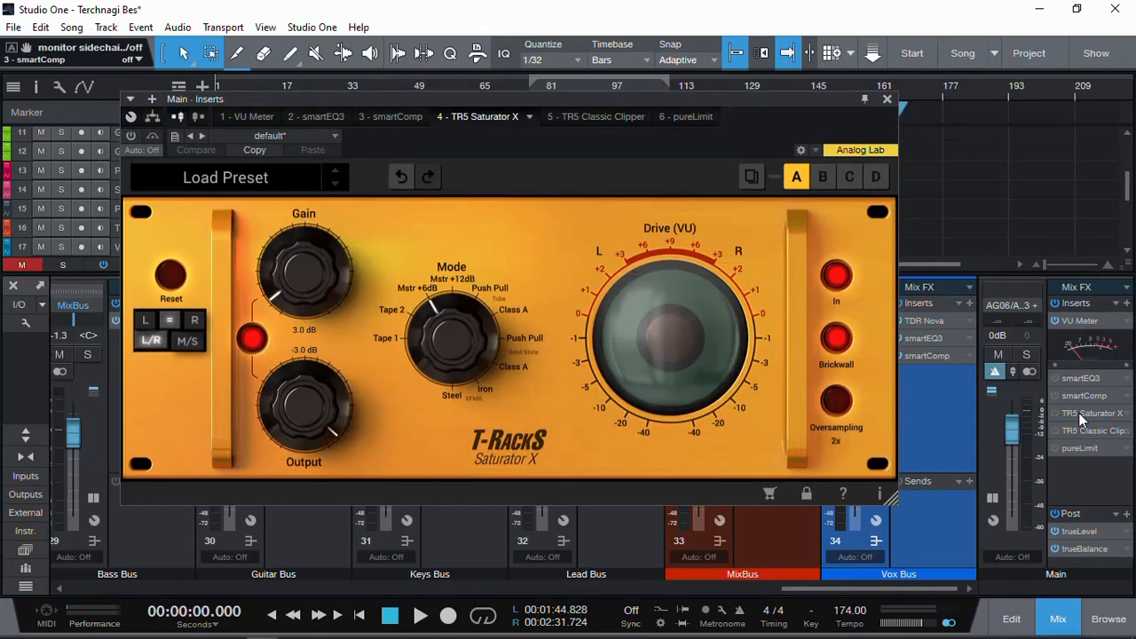
pyautogui.click(888, 99)
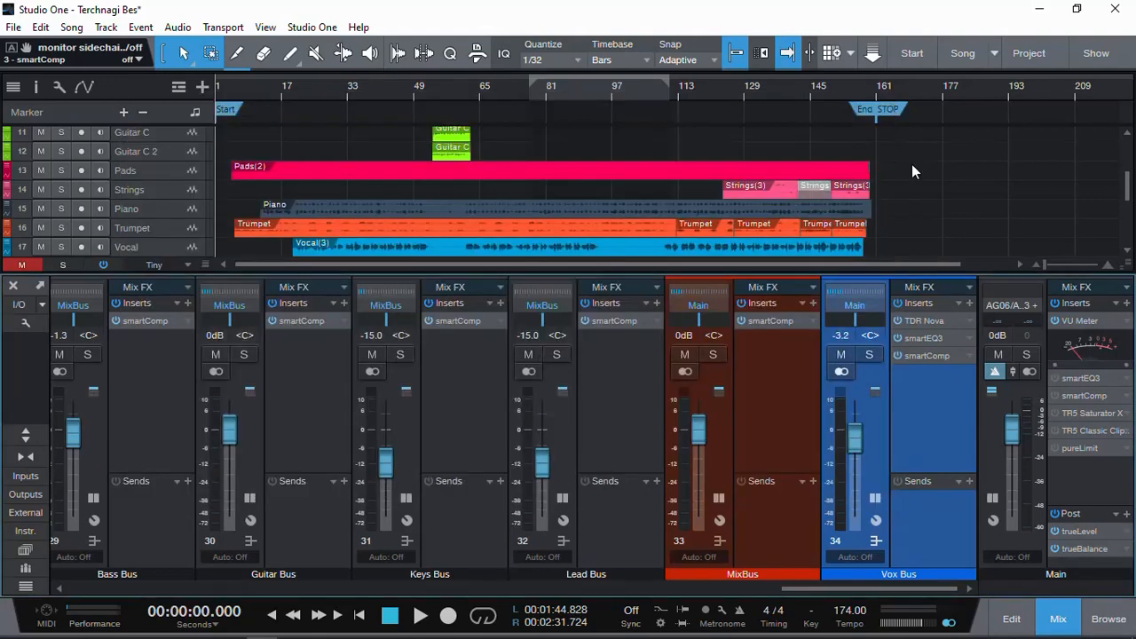
pyautogui.click(1083, 432)
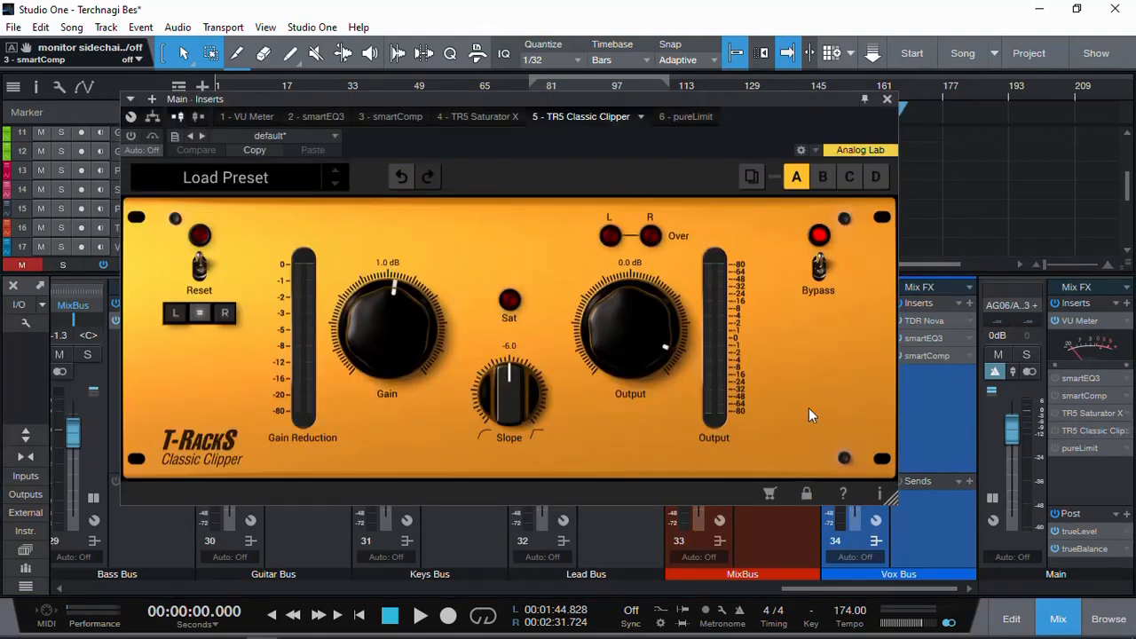
pyautogui.click(886, 98)
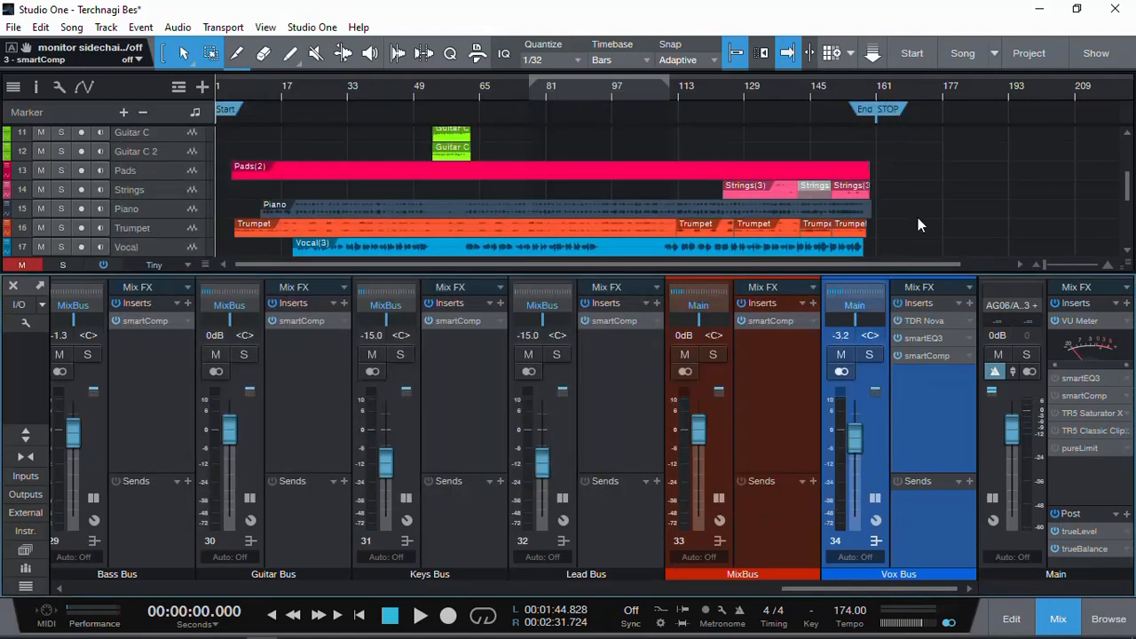
pyautogui.click(1082, 448)
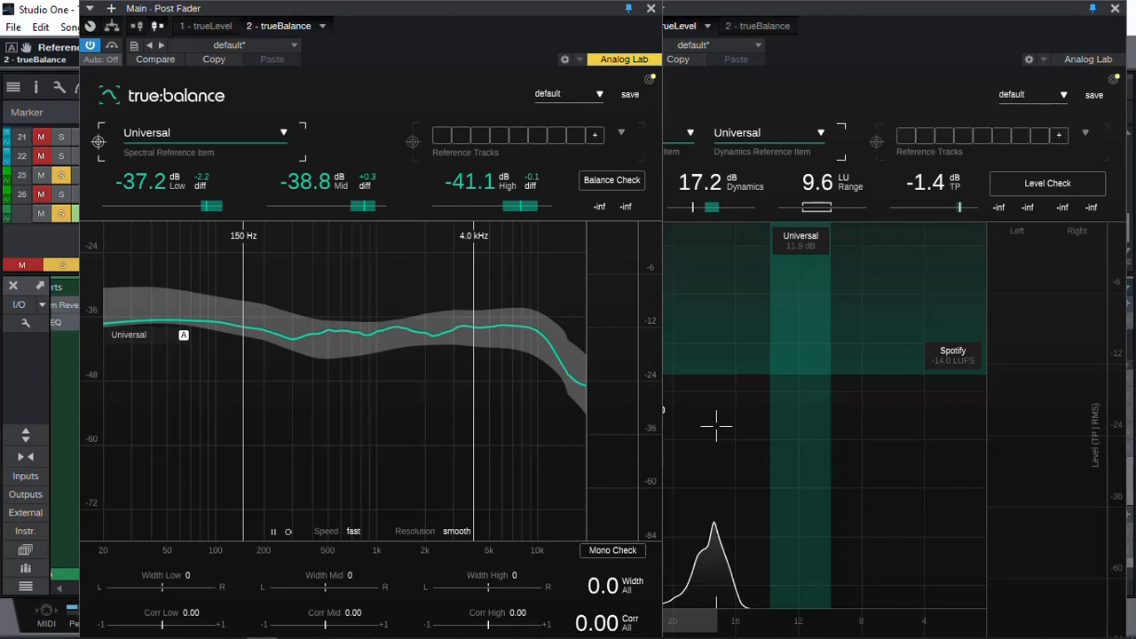
# Step: Arrange the Main post-fader trueBalance and trueLevel windows to overlap less, and reset both measurements
pyautogui.click(834, 15)
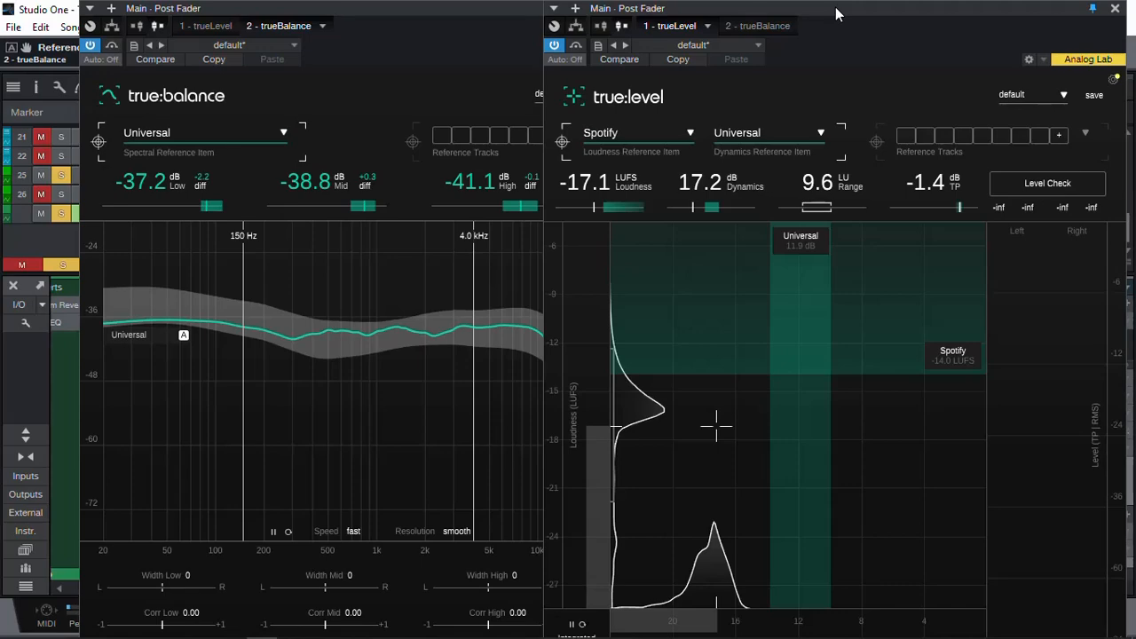
pyautogui.moveTo(835, 14)
pyautogui.mouseDown()
pyautogui.moveTo(780, 14)
pyautogui.moveTo(788, 26)
pyautogui.moveTo(841, 8)
pyautogui.mouseUp()
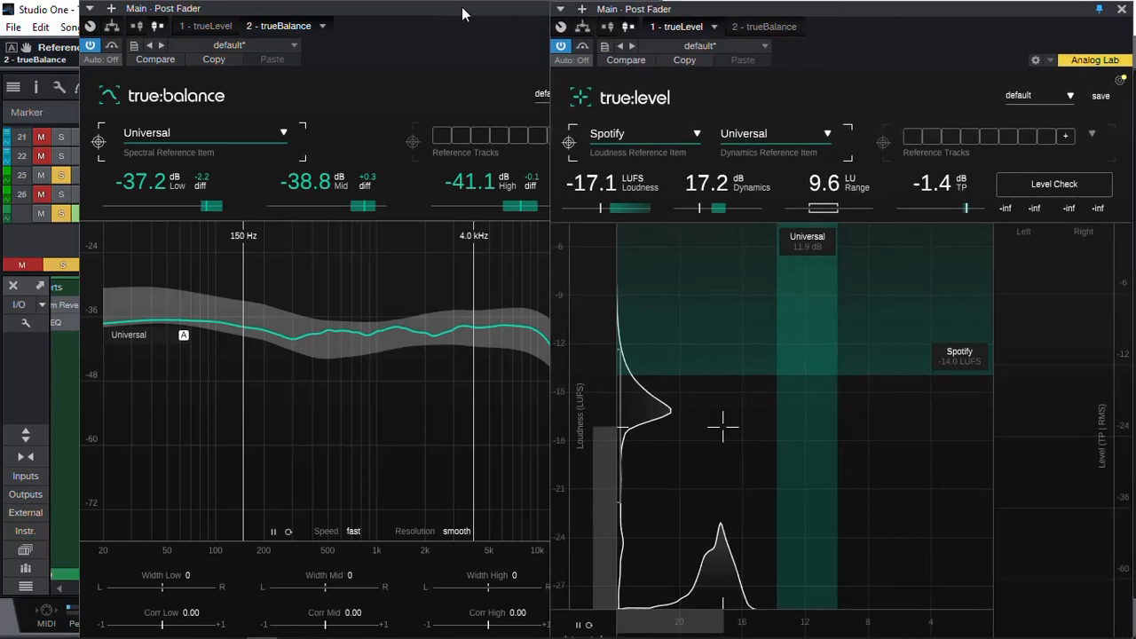
pyautogui.moveTo(463, 13)
pyautogui.mouseDown()
pyautogui.moveTo(411, 11)
pyautogui.moveTo(452, 18)
pyautogui.moveTo(457, 8)
pyautogui.mouseUp()
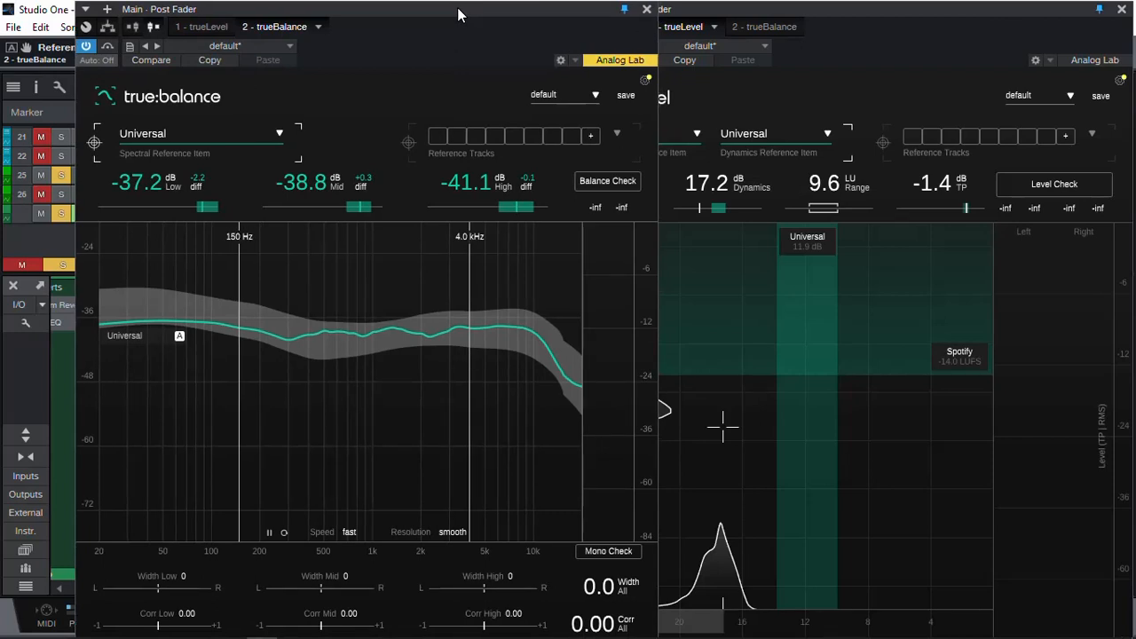
pyautogui.click(282, 533)
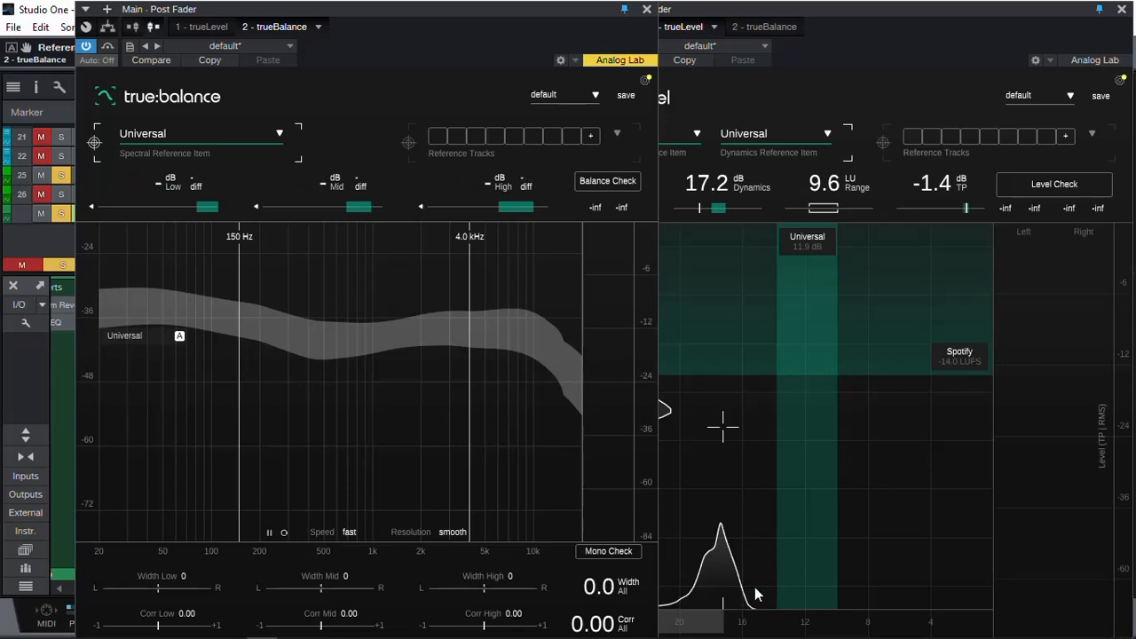
pyautogui.click(842, 7)
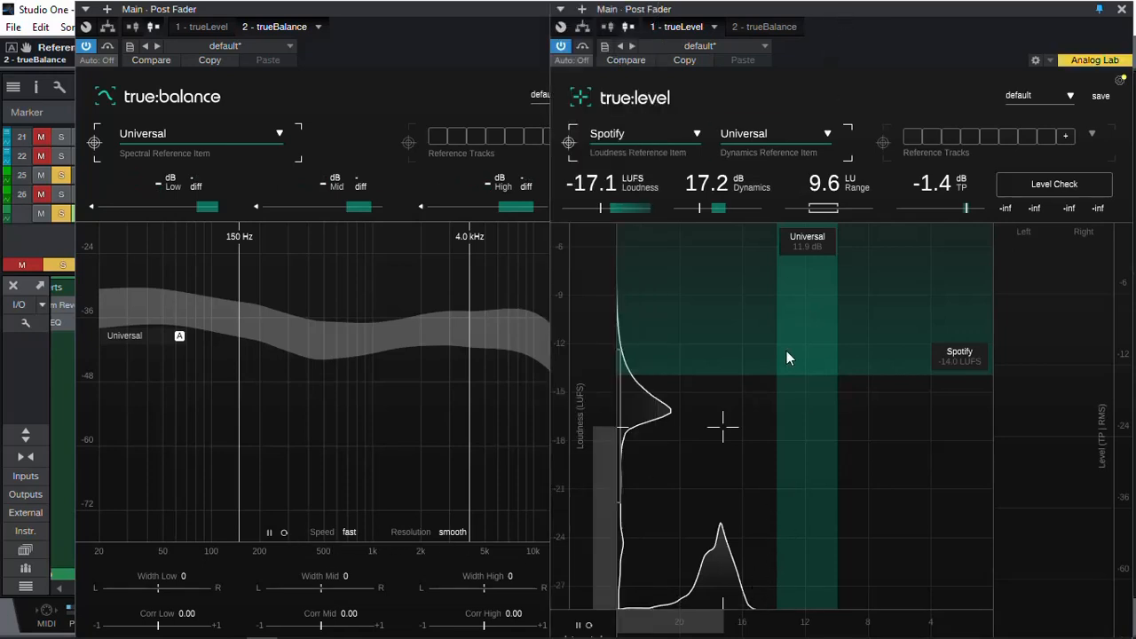
pyautogui.click(588, 625)
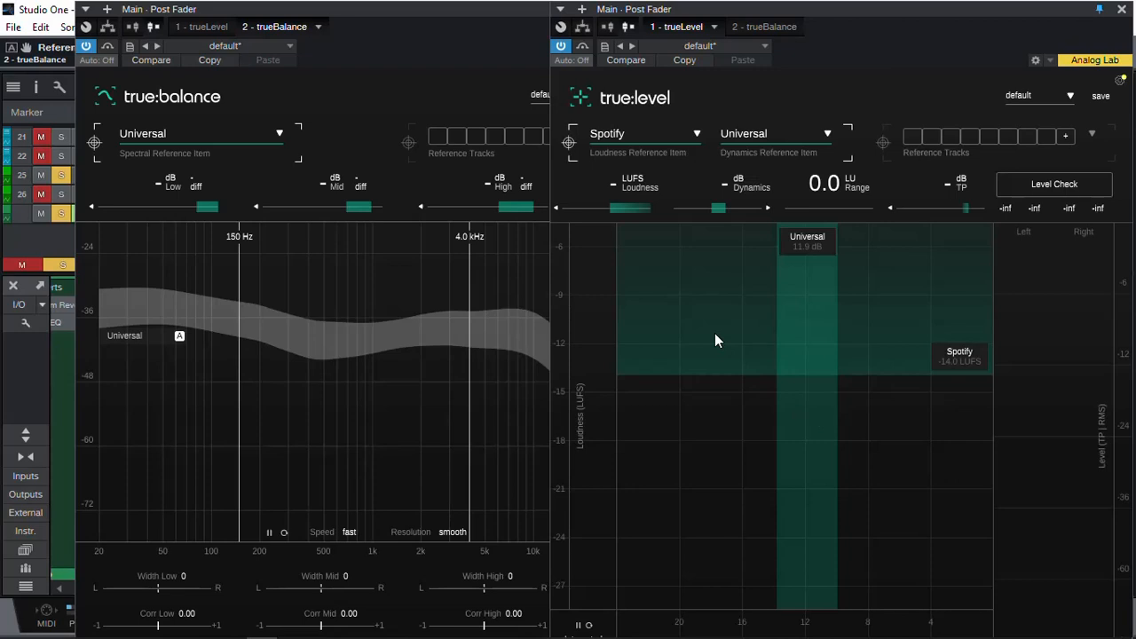
# Step: Play track 25 to measure it in trueBalance and trueLevel, running the Balance Check and Mono Check, and stop playback
pyautogui.moveTo(715, 336)
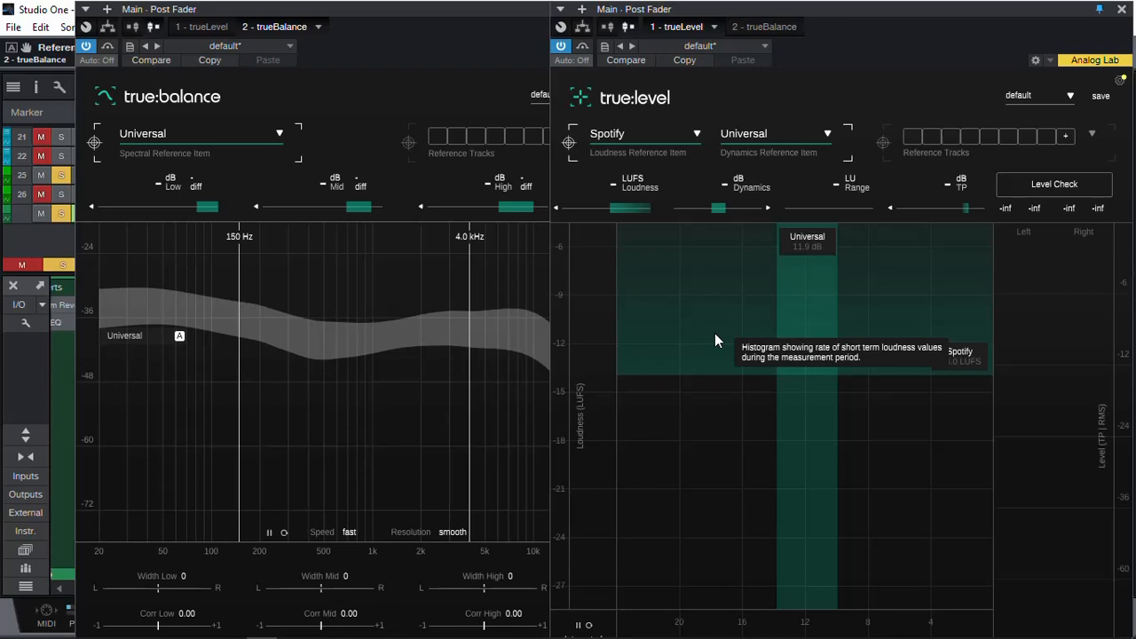
pyautogui.press('space')
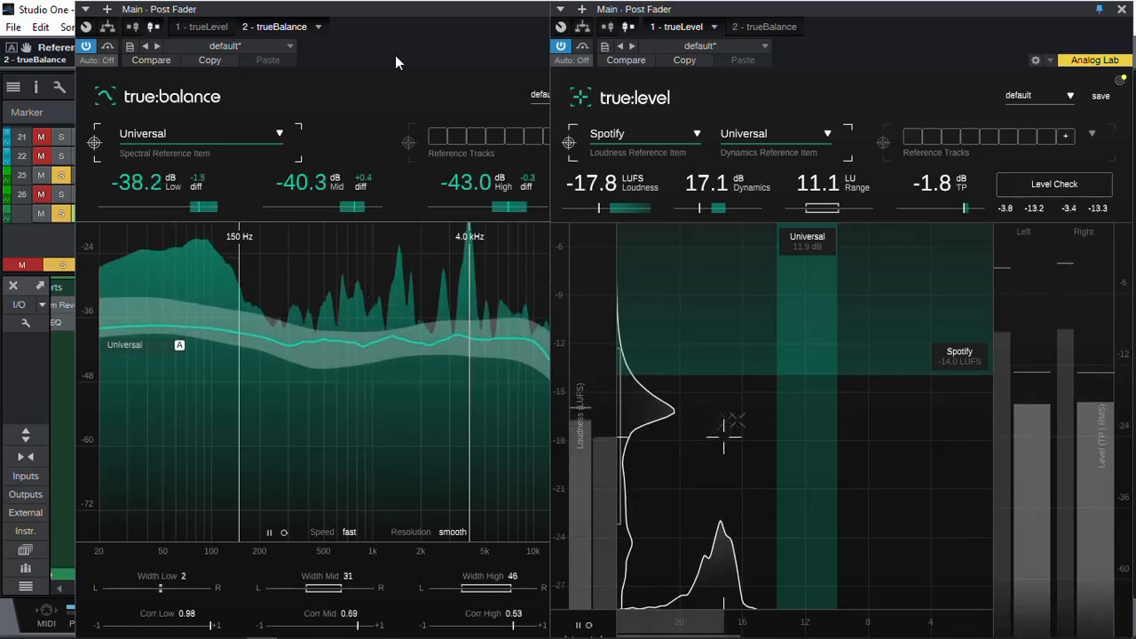
pyautogui.click(432, 18)
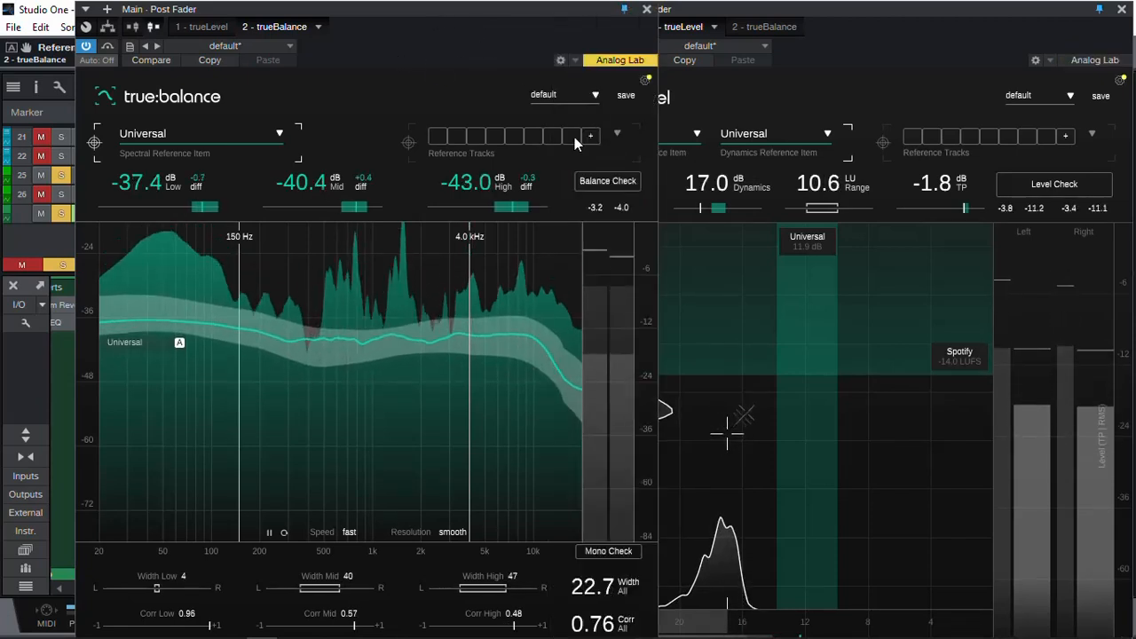
pyautogui.click(608, 182)
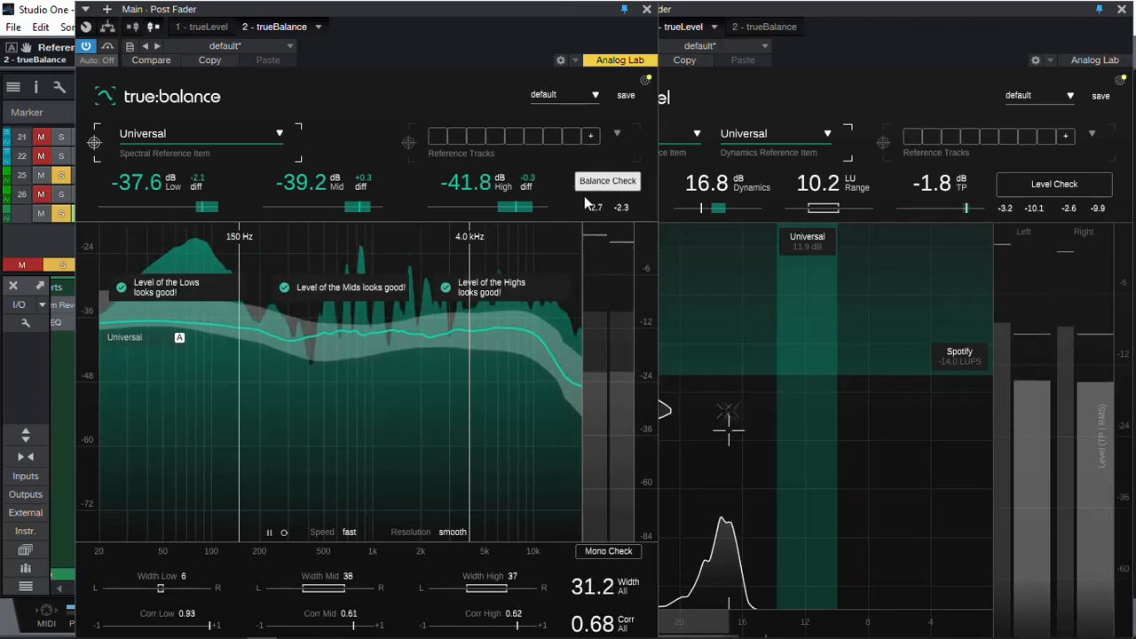
pyautogui.click(609, 551)
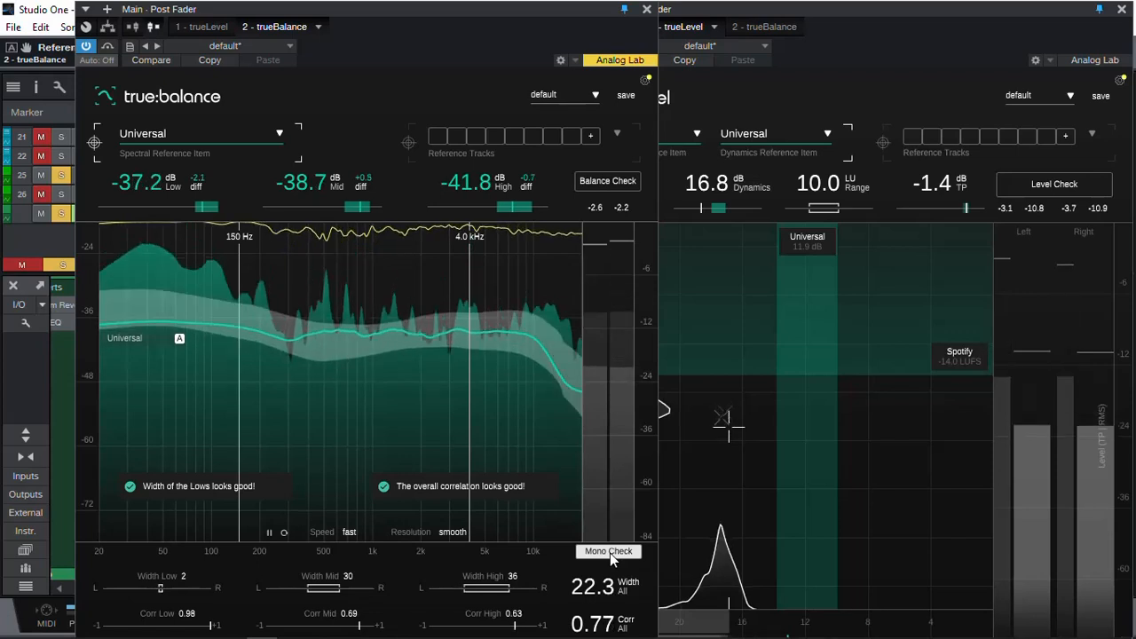
pyautogui.click(843, 11)
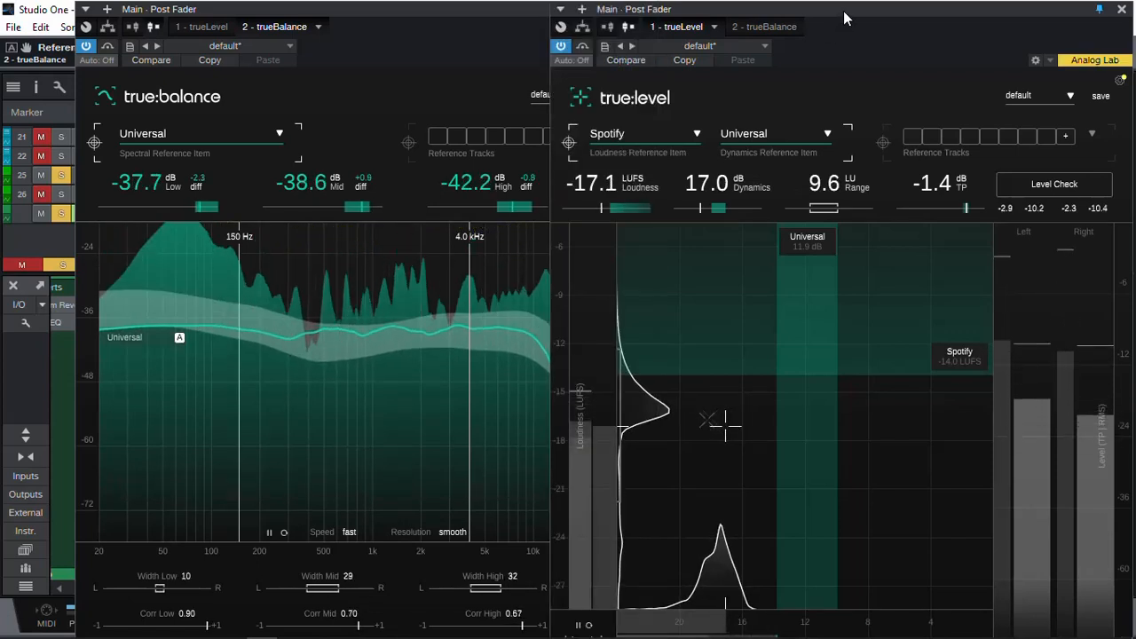
pyautogui.press('space')
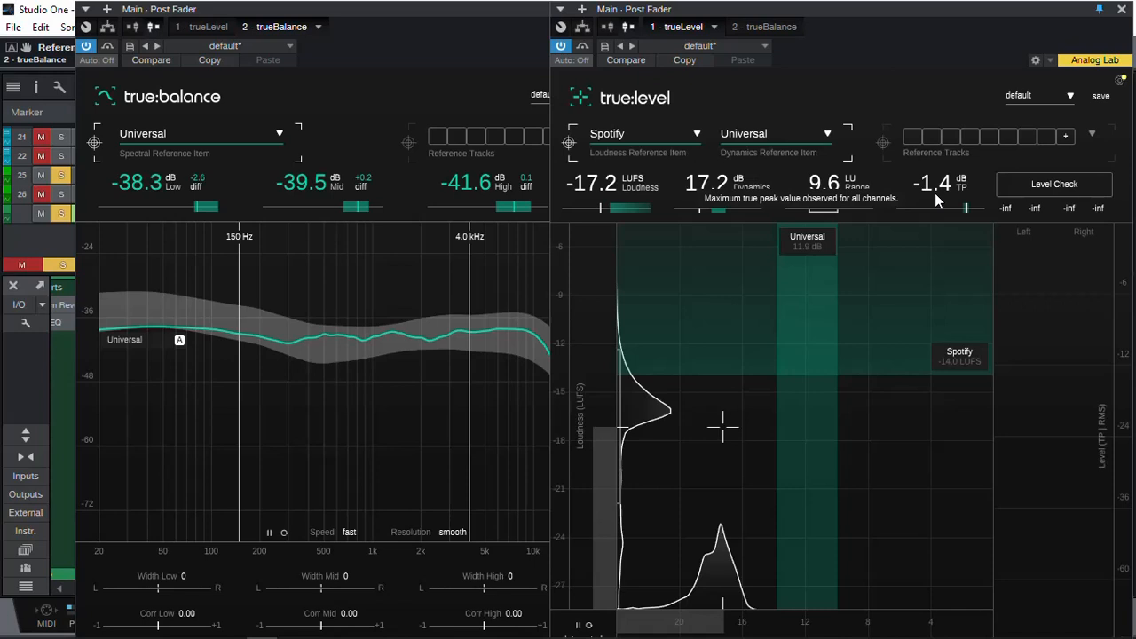
# Step: Solo track 26 in place of track 25 and reset the trueBalance and trueLevel measurements
pyautogui.click(60, 194)
pyautogui.click(60, 213)
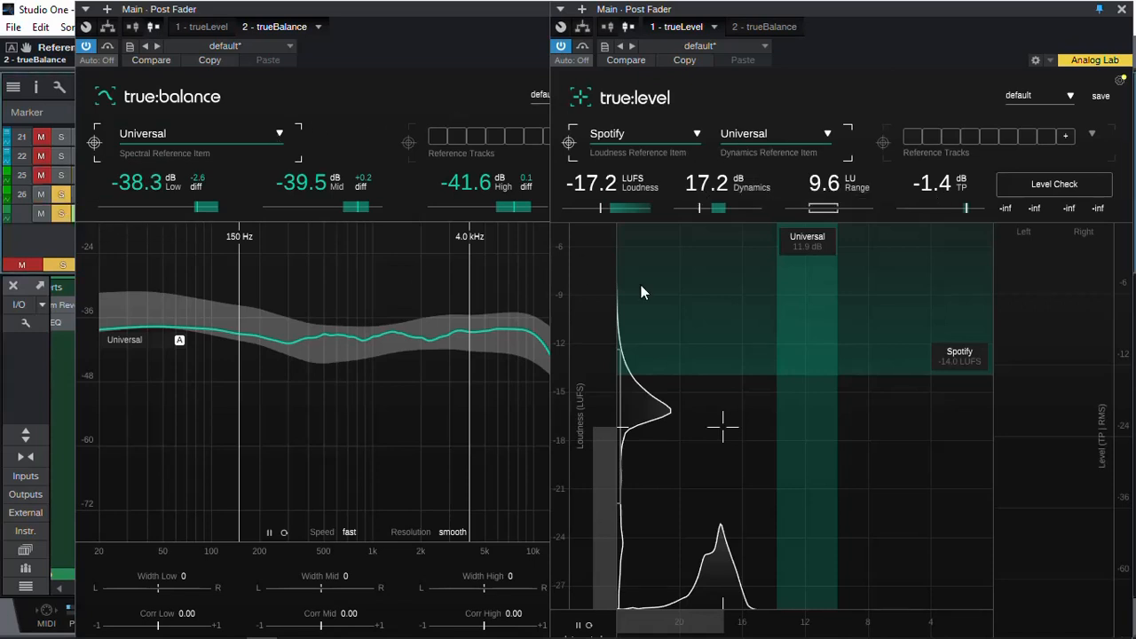
pyautogui.click(281, 531)
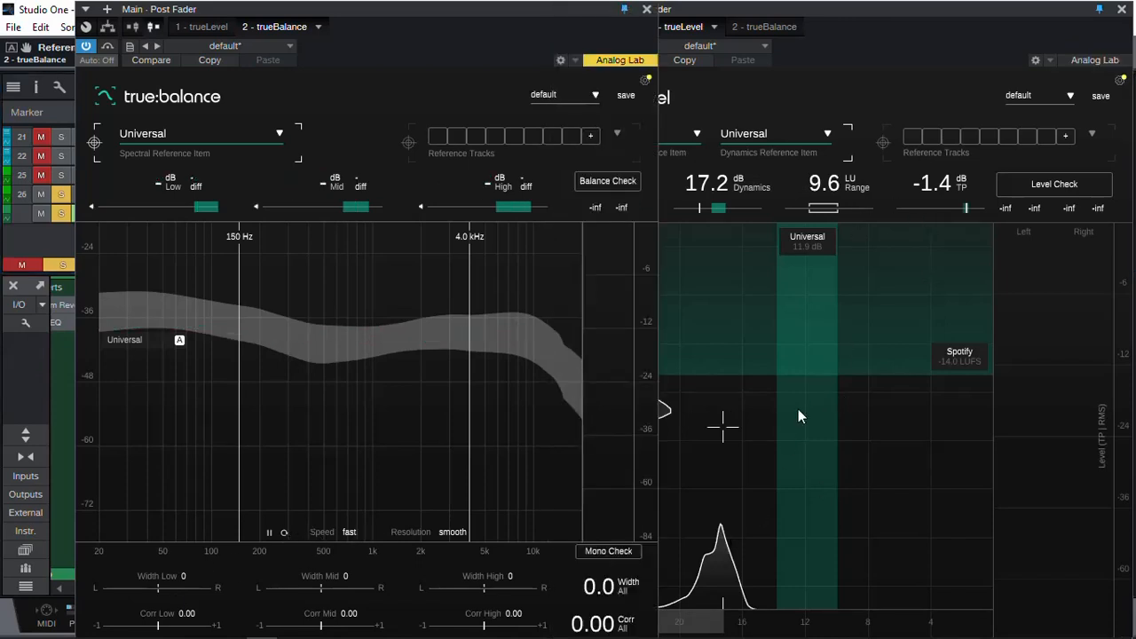
pyautogui.click(854, 13)
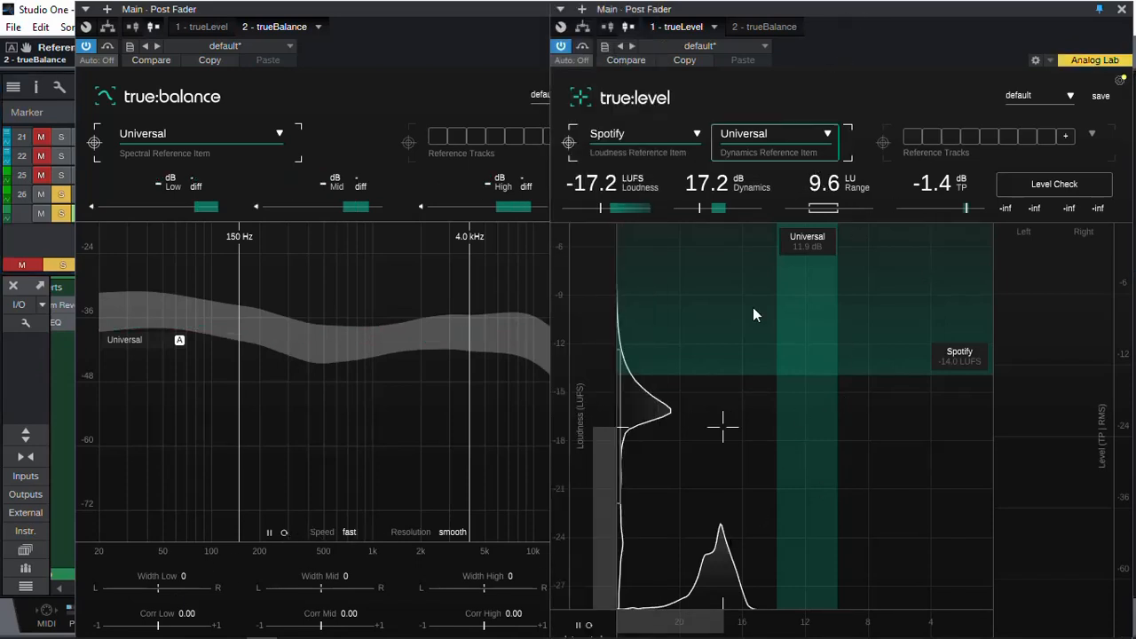
pyautogui.click(587, 625)
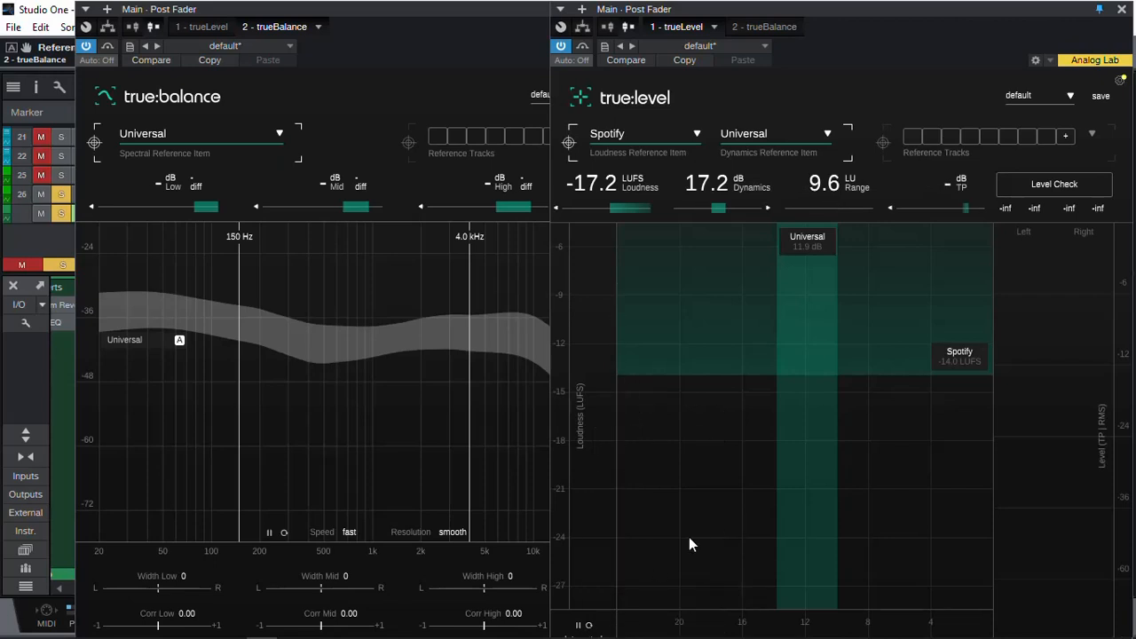
# Step: Play track 26 to measure its tonal balance in trueBalance and its loudness in trueLevel, and stop playback
pyautogui.click(419, 13)
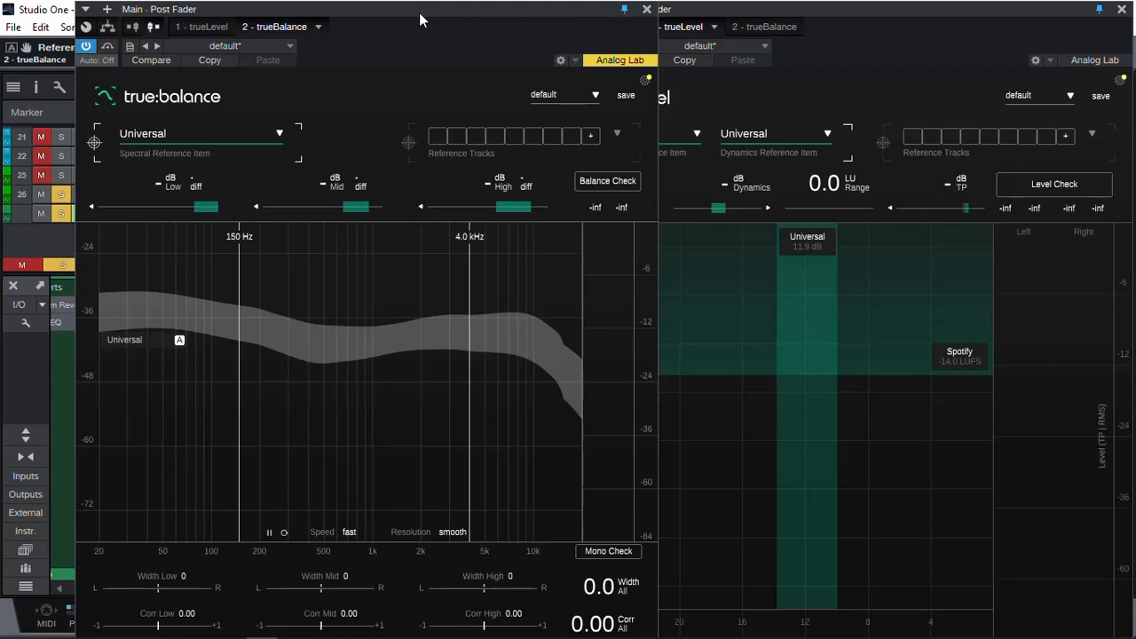
pyautogui.press('space')
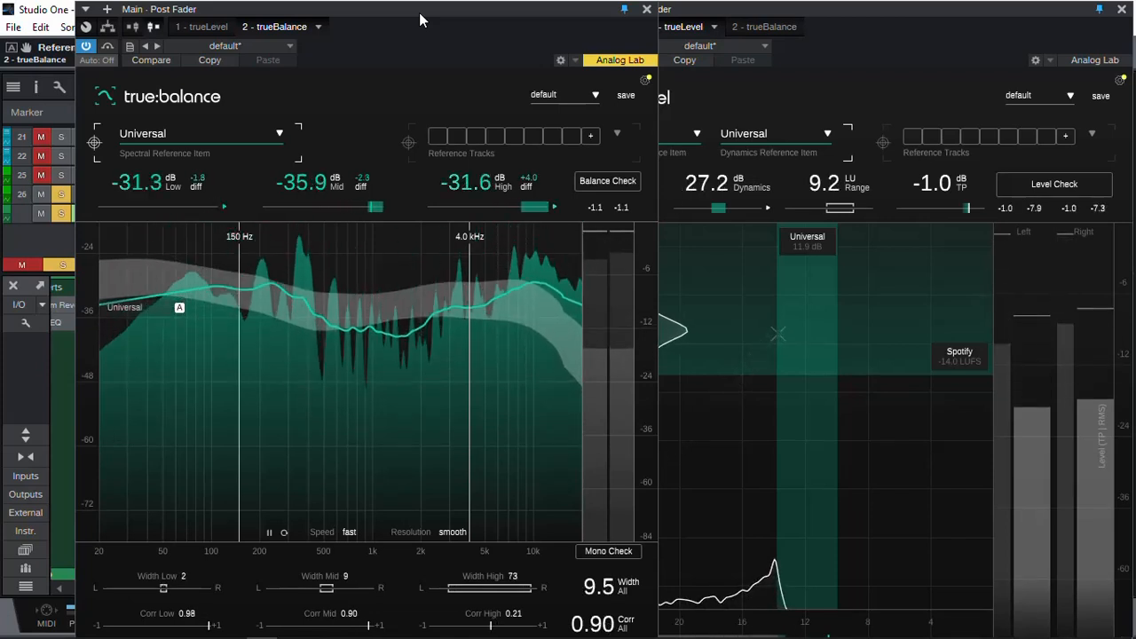
pyautogui.moveTo(393, 8); pyautogui.dragTo(335, 10)
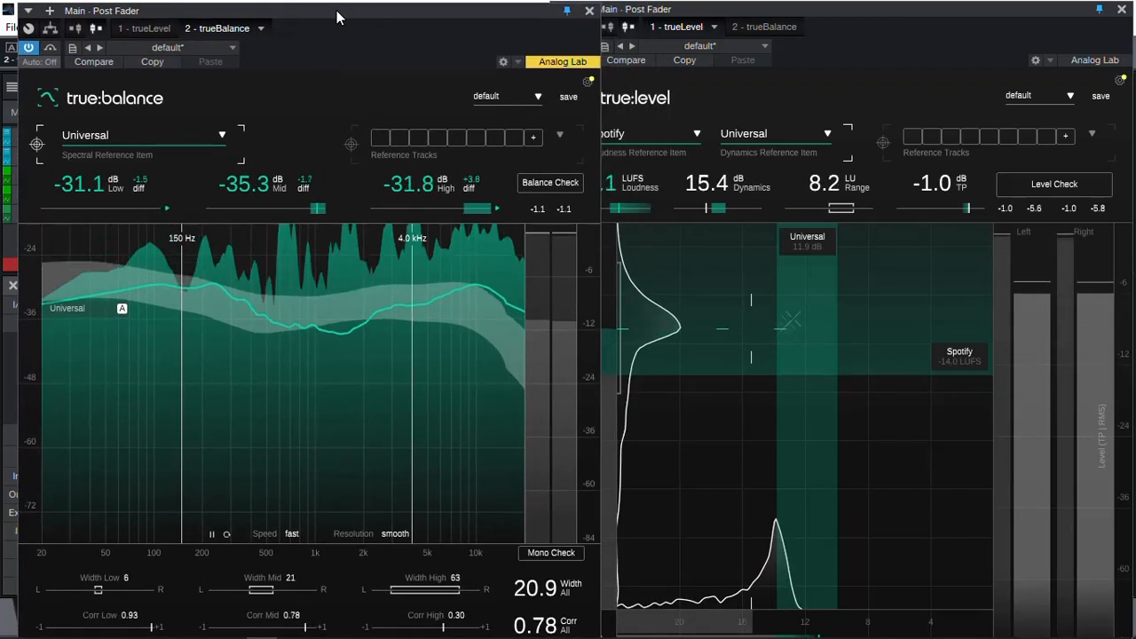
pyautogui.click(804, 11)
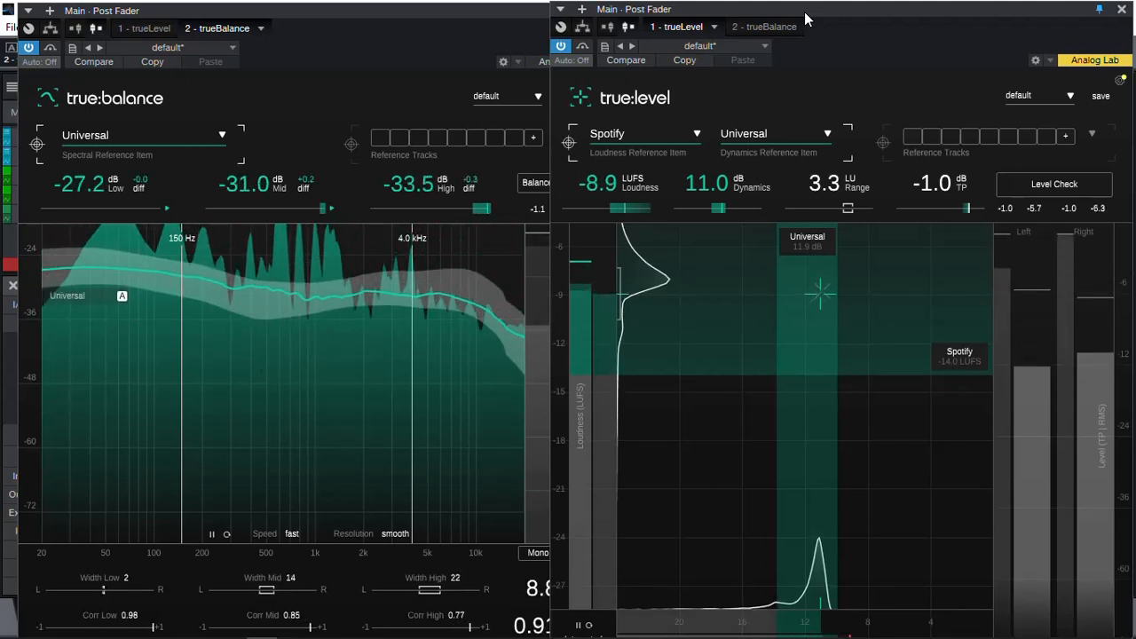
pyautogui.press('space')
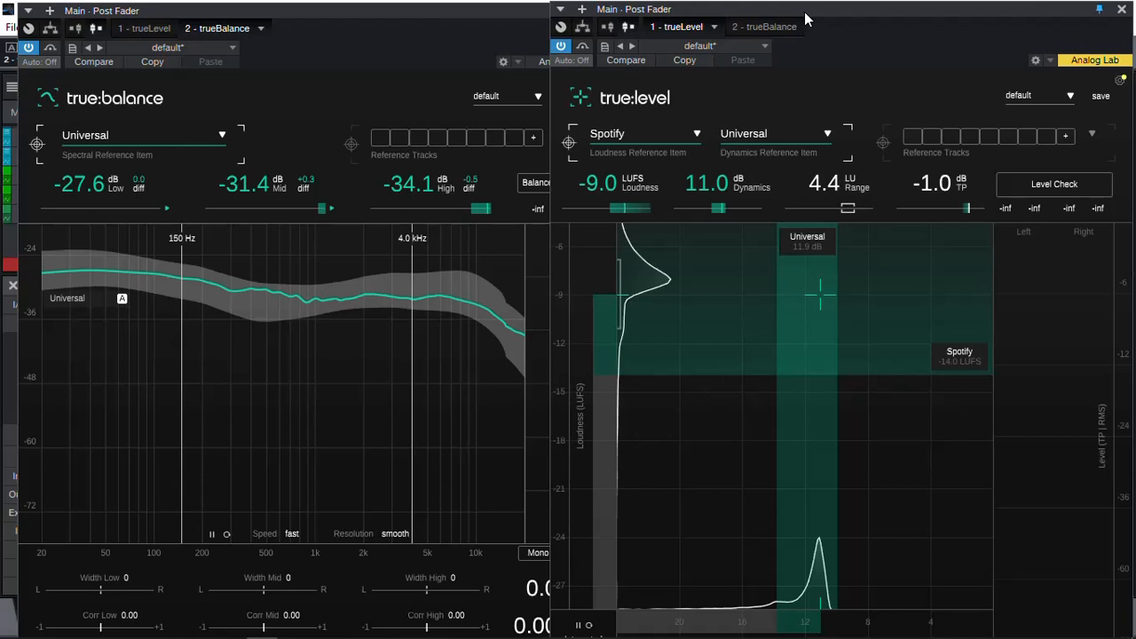